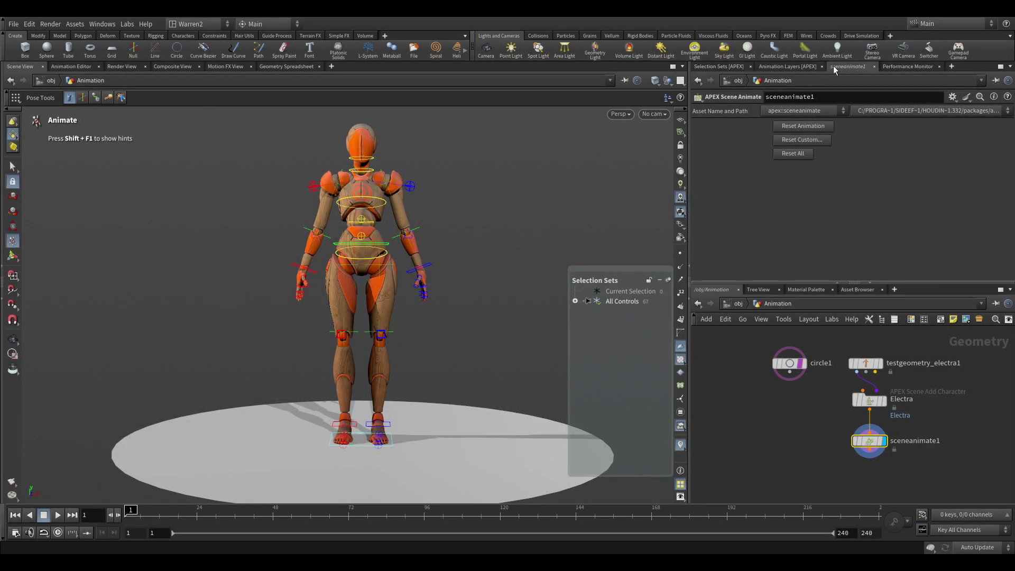
# Bring up the existing Selection Sets [APEX] view in place of the sceneanimate1 parameters
pyautogui.click(712, 66)
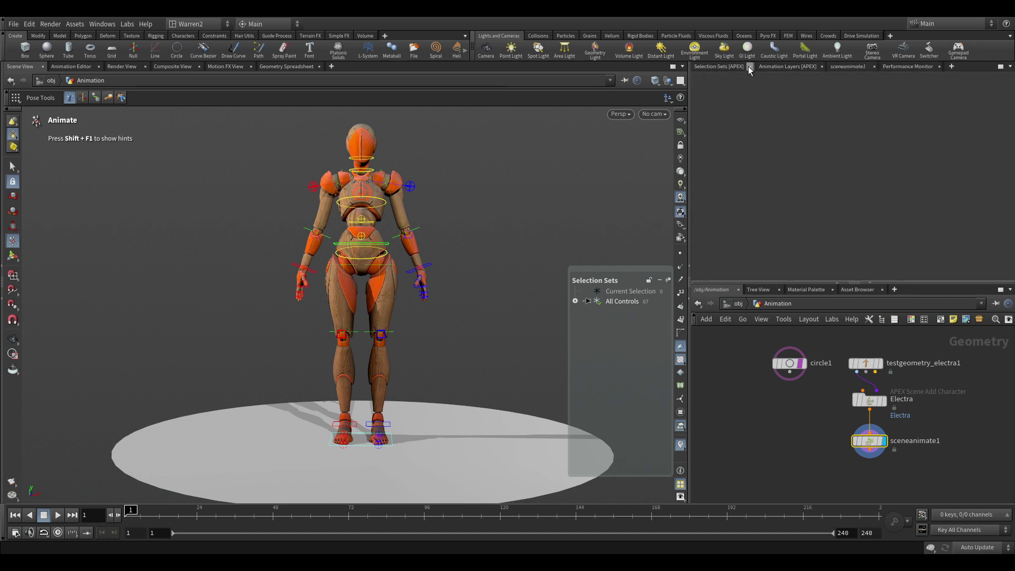
# Replace the old Selection Sets tab with a new APEX Selection Sets pane tab placed first
pyautogui.click(750, 67)
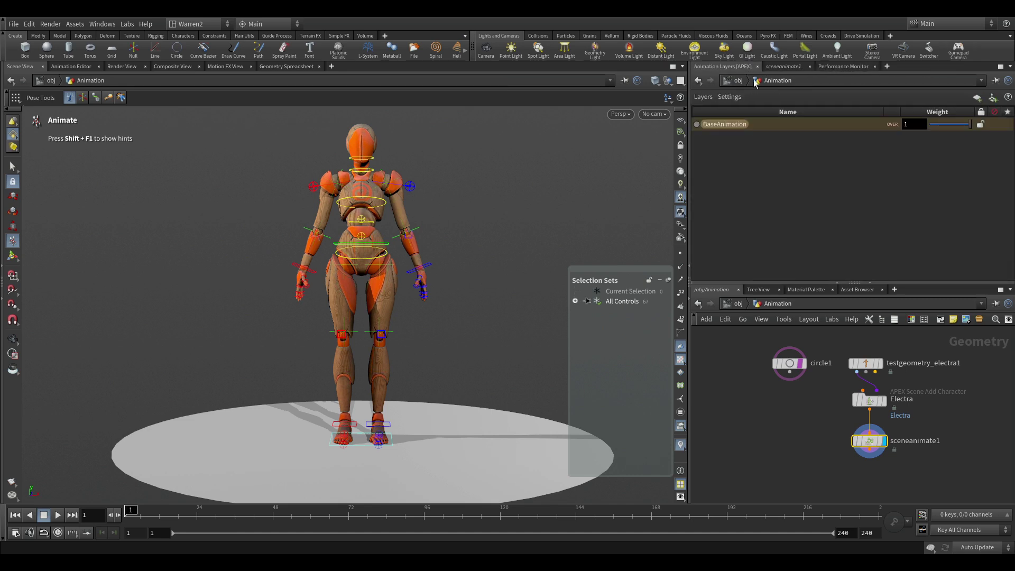
pyautogui.click(889, 66)
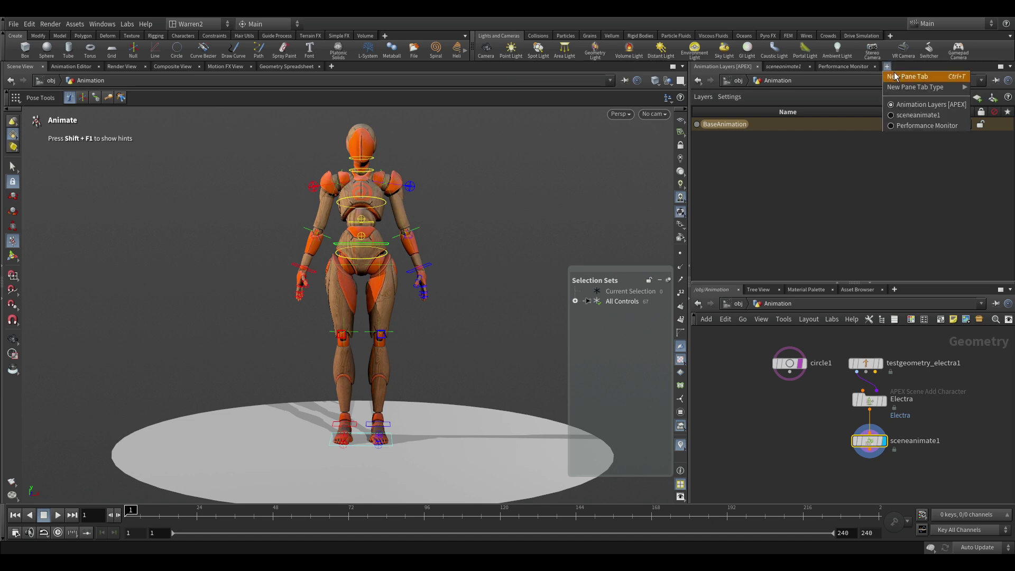
pyautogui.moveTo(896, 94)
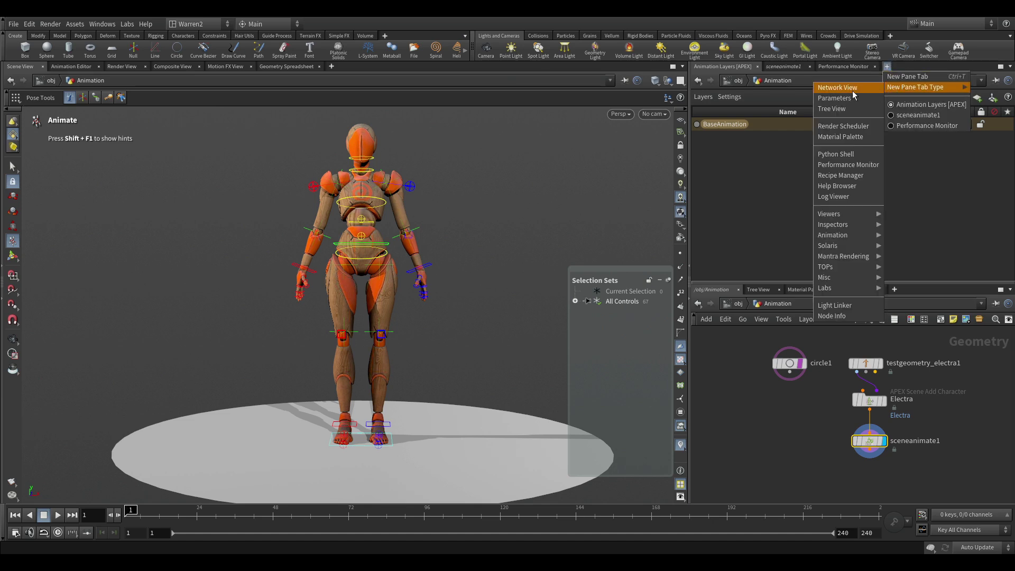
pyautogui.moveTo(829, 242)
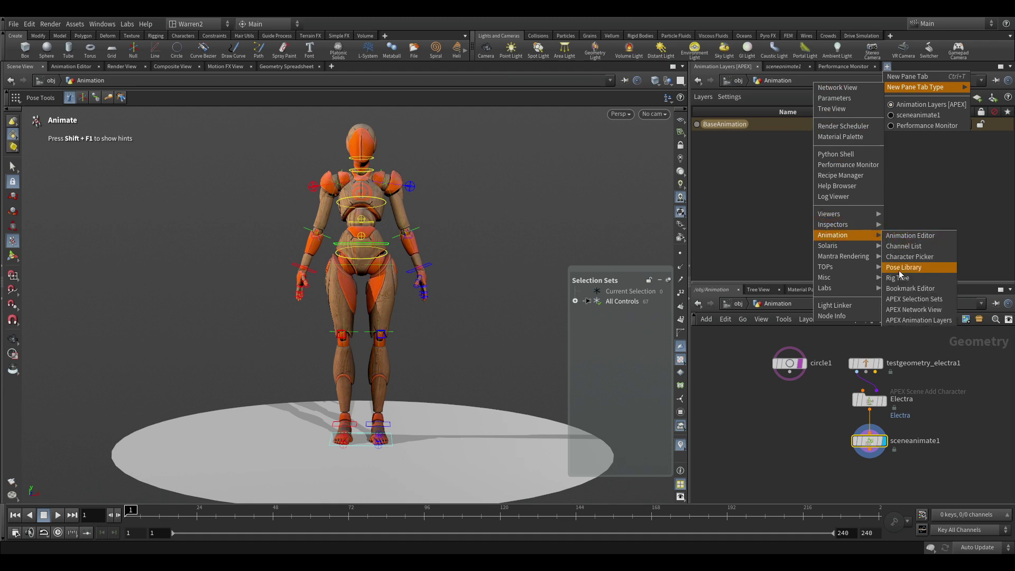
pyautogui.click(908, 300)
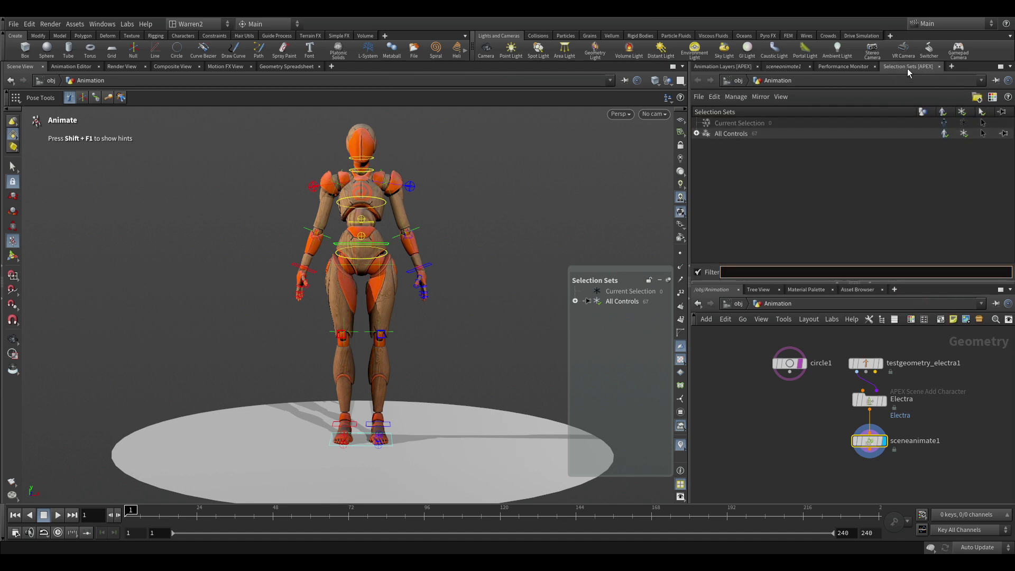
pyautogui.moveTo(709, 66); pyautogui.dragTo(705, 72)
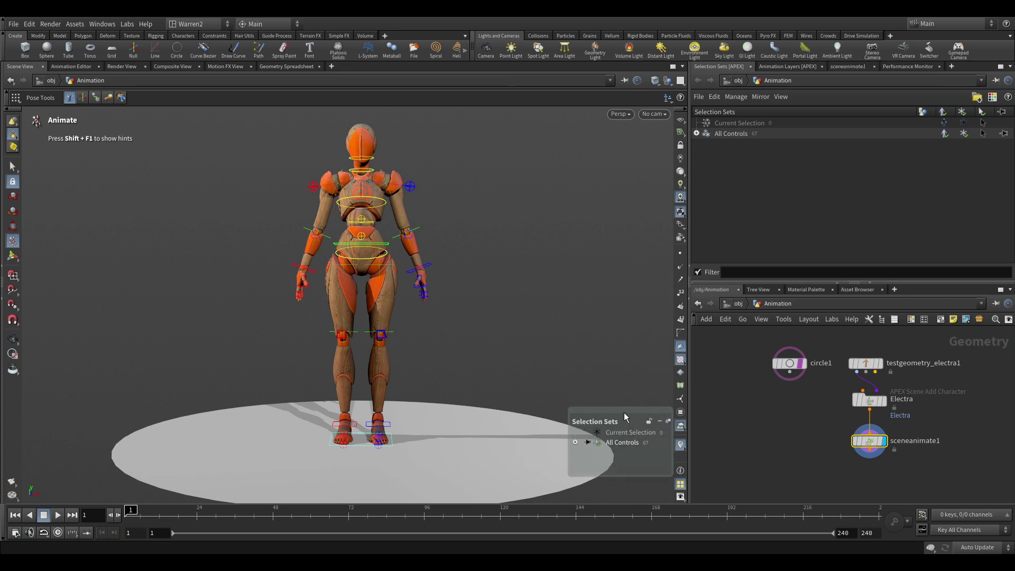
# Raise the viewport's Selection Sets overlay and collapse it down to its title
pyautogui.moveTo(625, 410); pyautogui.dragTo(623, 336)
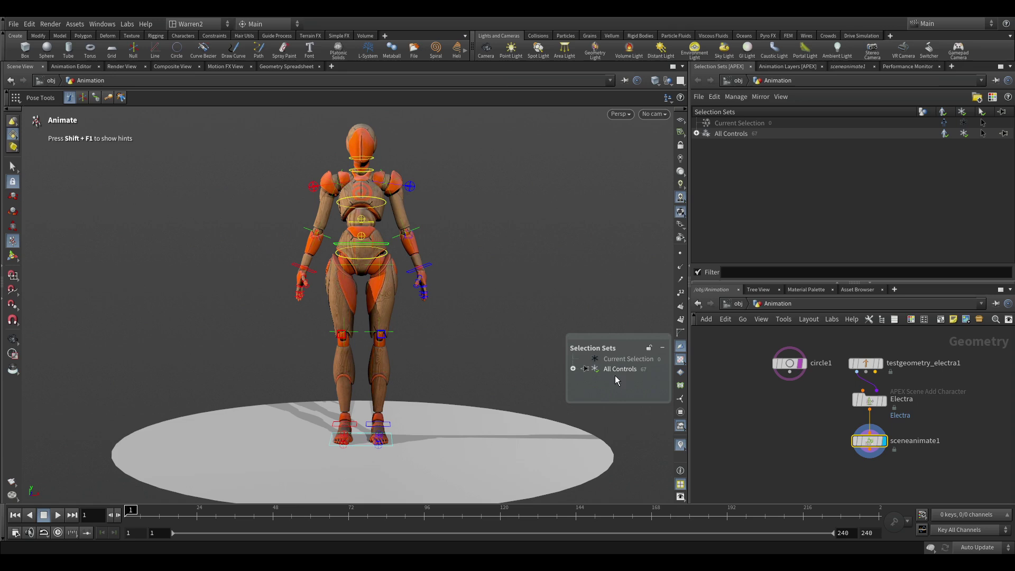
pyautogui.click(662, 348)
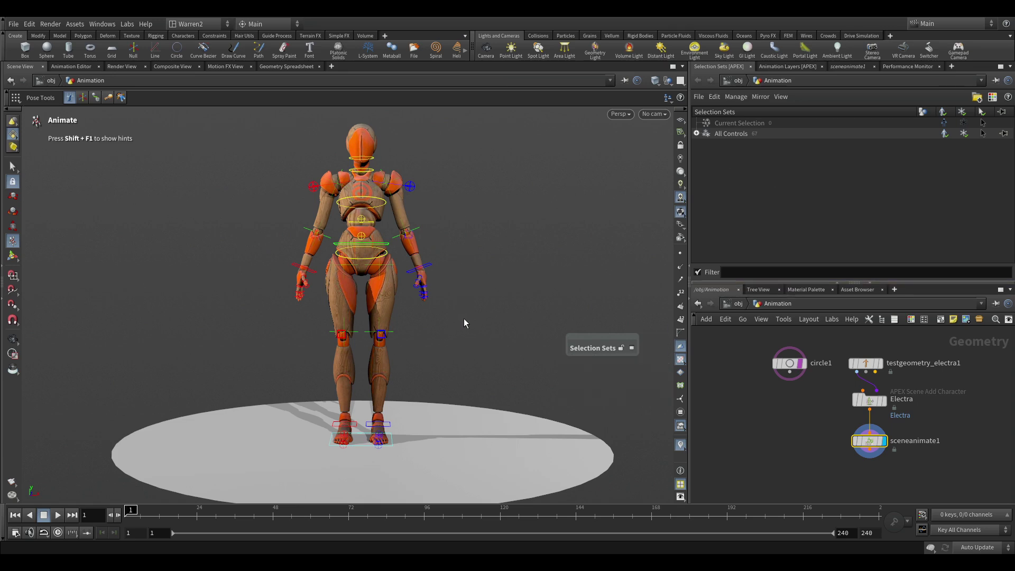
# Box-select the 15 left-finger controls and save them as a set named L_fingers
pyautogui.moveTo(464, 319); pyautogui.dragTo(415, 277)
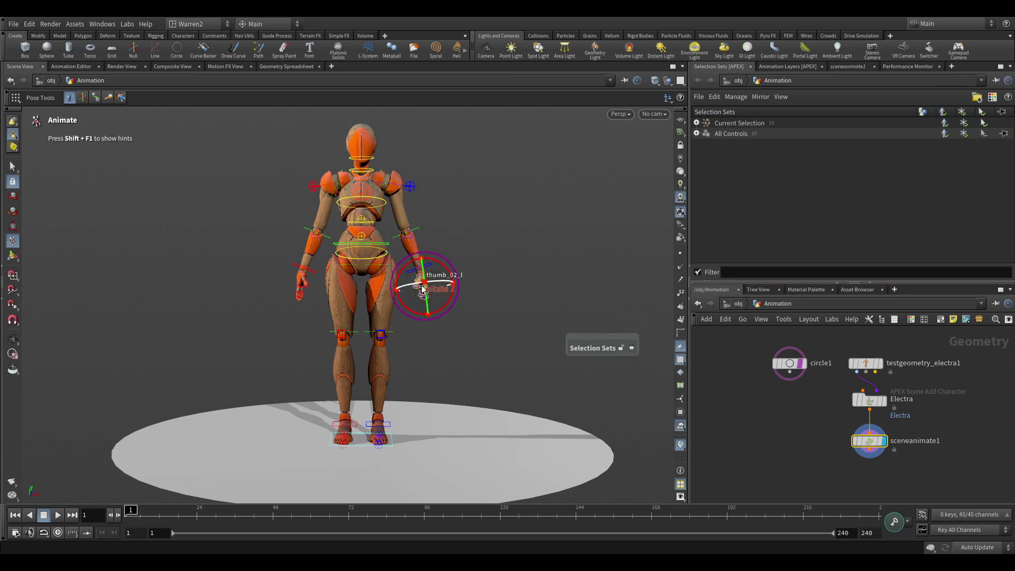
pyautogui.rightClick(722, 184)
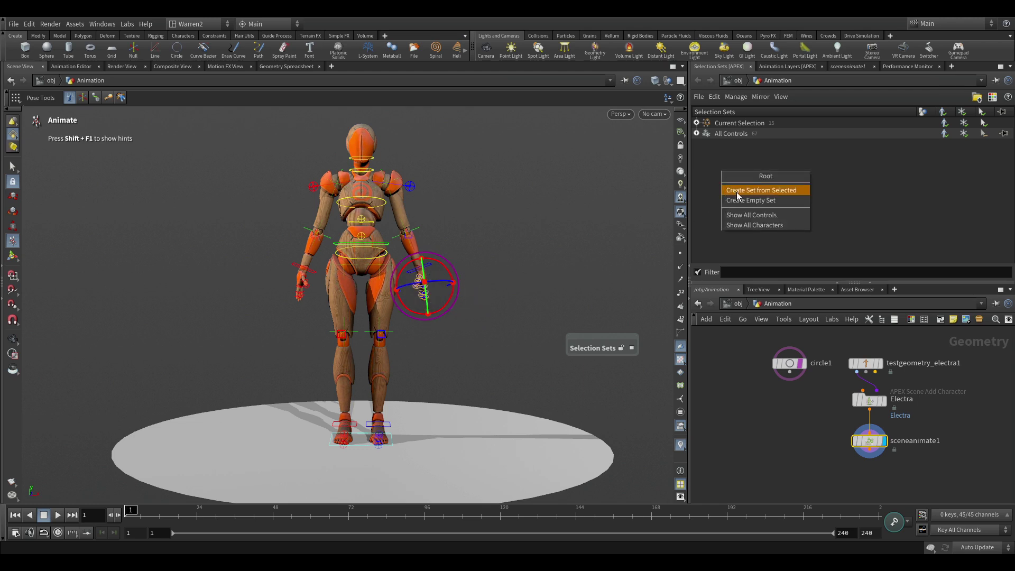
pyautogui.click(748, 190)
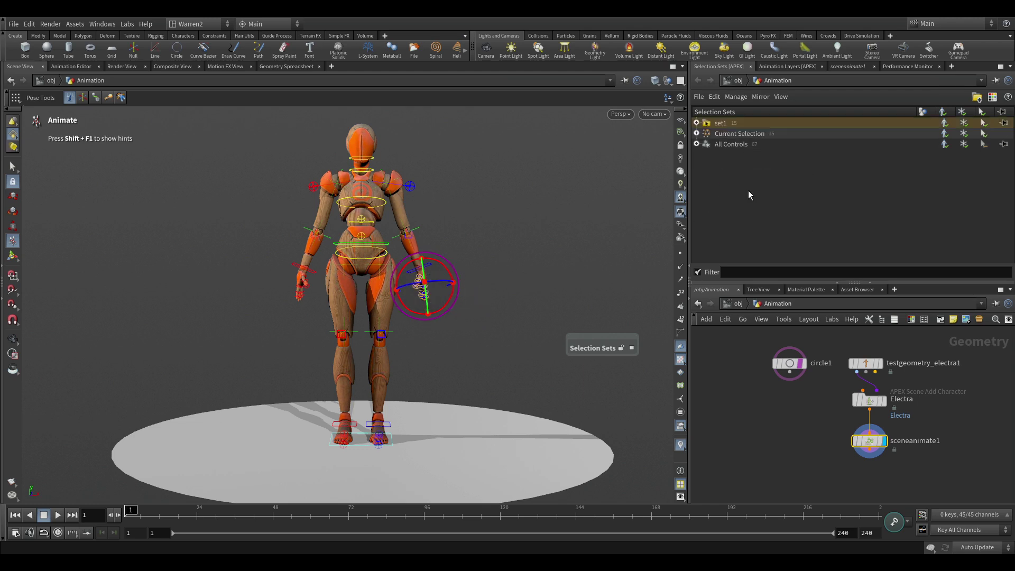
pyautogui.doubleClick(722, 123)
pyautogui.press('BackSpace')
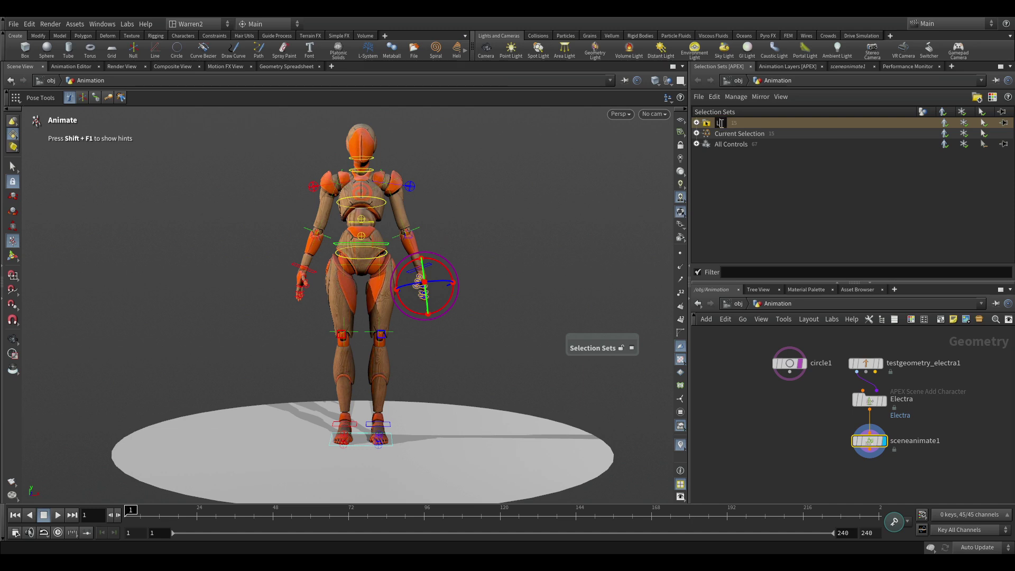
pyautogui.write('L_fingers')
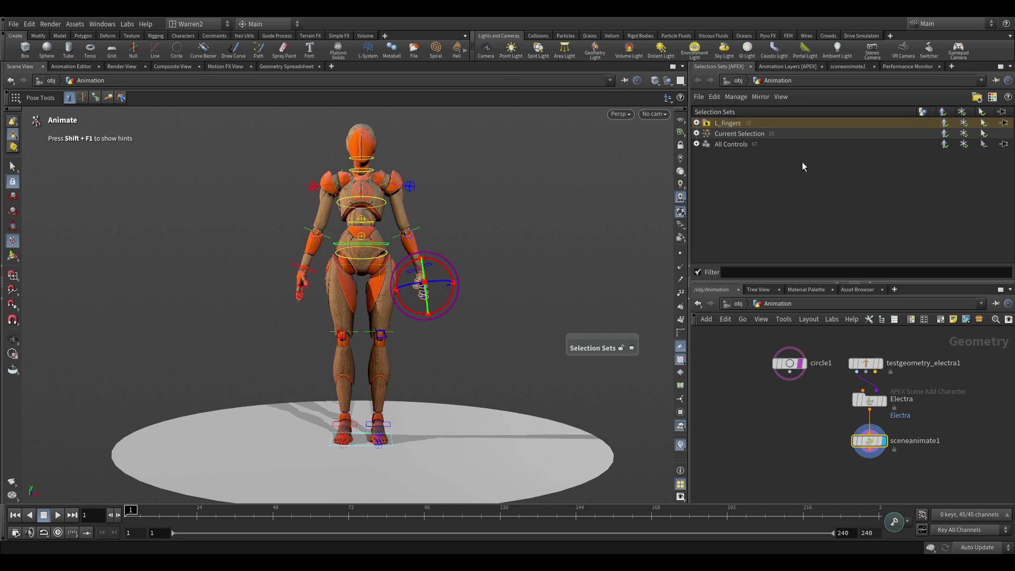
# Hide the L_fingers controls in the viewport, leaving the character mesh visible
pyautogui.click(945, 125)
pyautogui.click(946, 129)
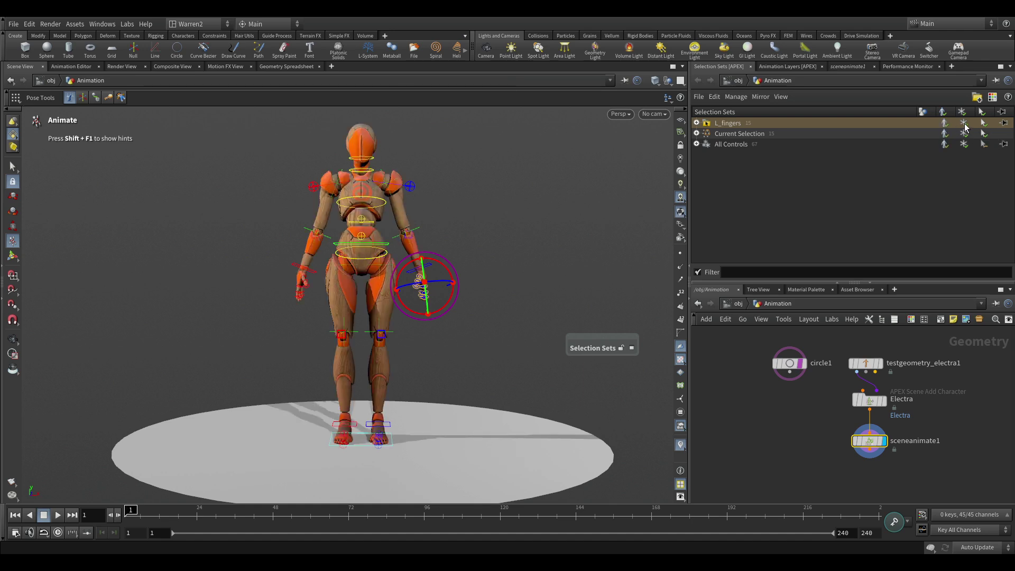
pyautogui.click(966, 127)
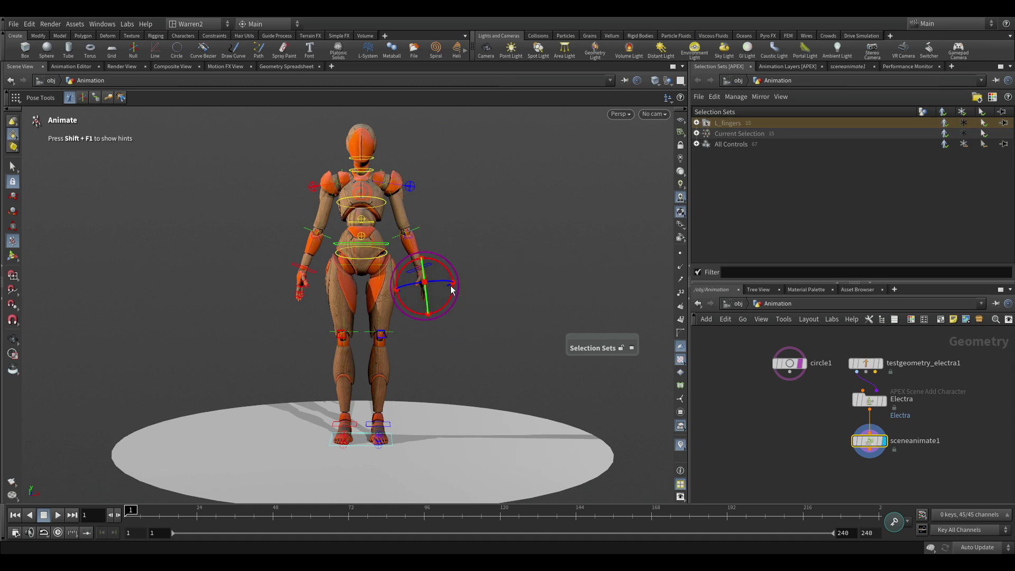
# Save the left wrist and arm controls, four in all, as a selection set named L_arm
pyautogui.click(462, 217)
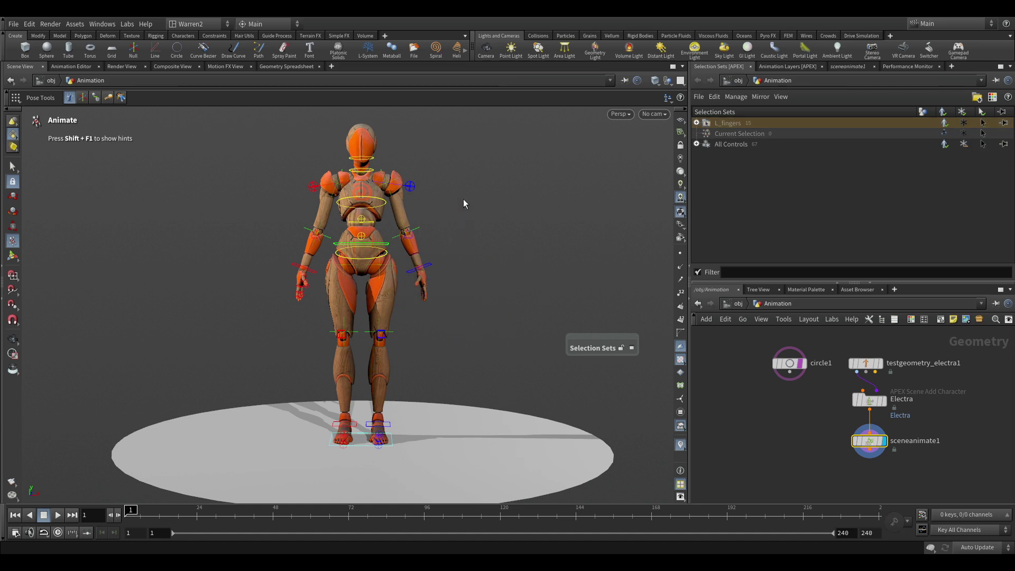
pyautogui.click(422, 268)
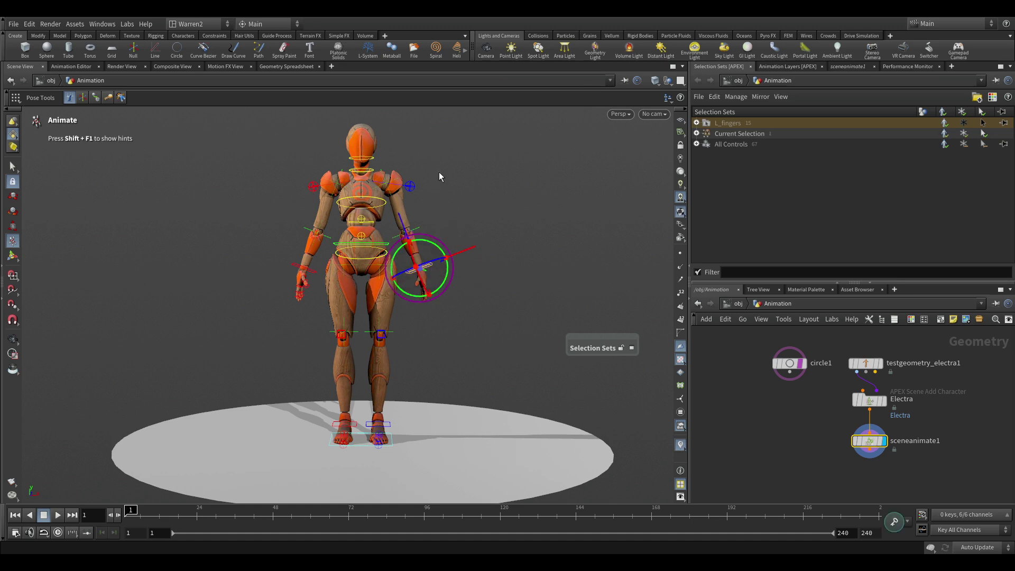
pyautogui.click(408, 238)
pyautogui.rightClick(731, 205)
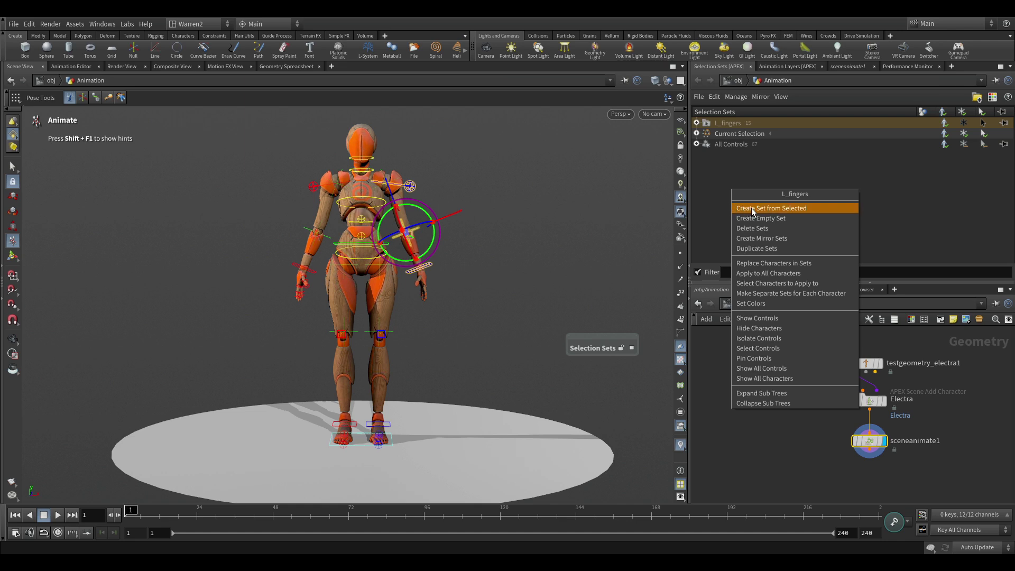
pyautogui.click(751, 208)
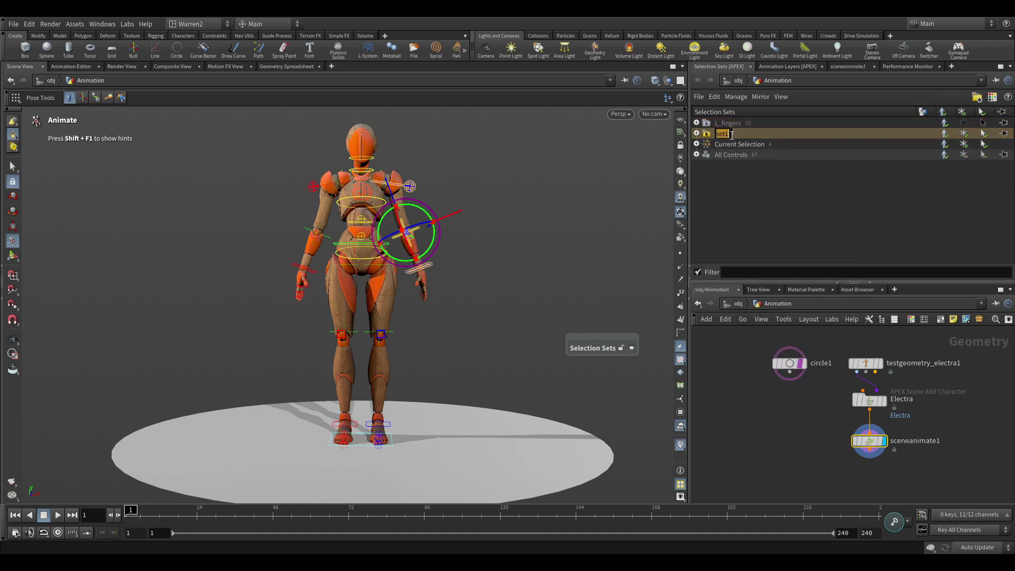
pyautogui.write('L_arm')
pyautogui.press('Return')
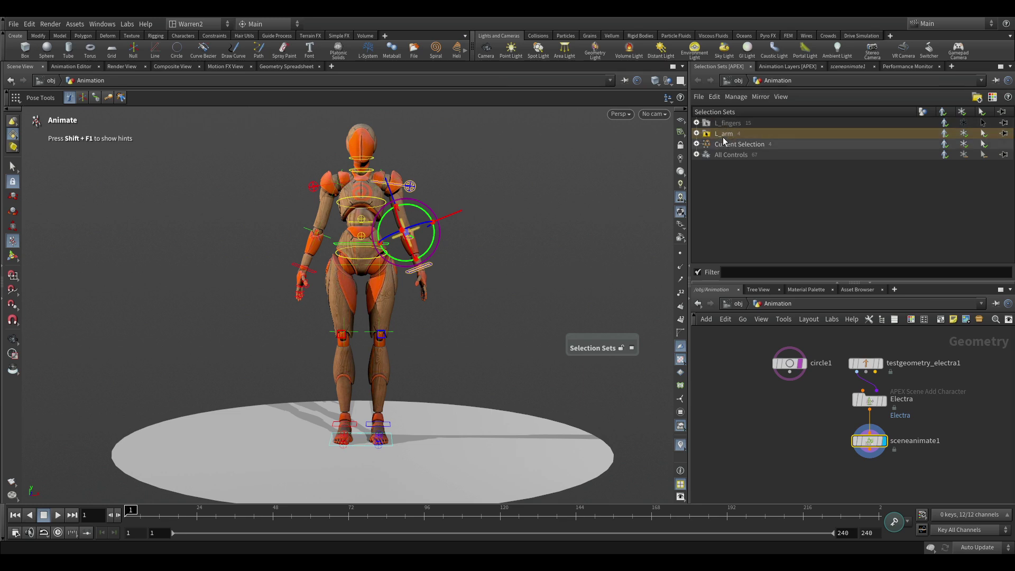
# Create an empty selection set and rename it from set1 to L_FullArm
pyautogui.click(759, 210)
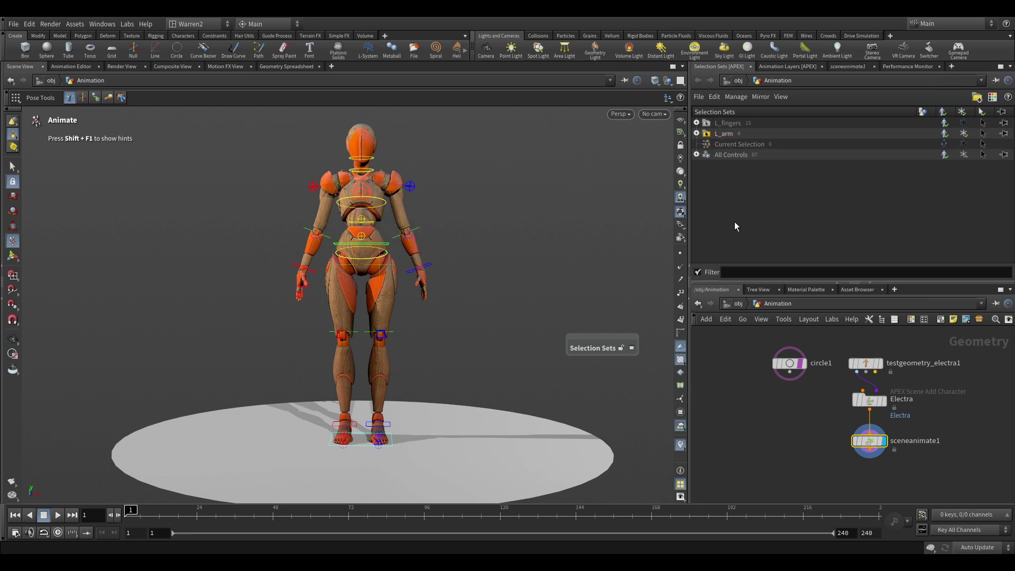
pyautogui.click(737, 132)
pyautogui.rightClick(732, 185)
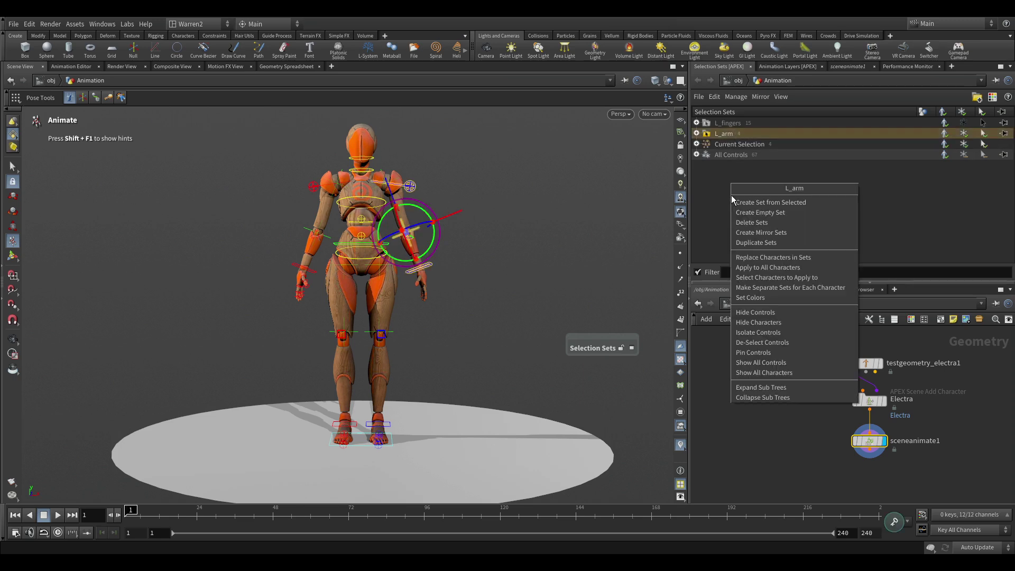
pyautogui.click(743, 211)
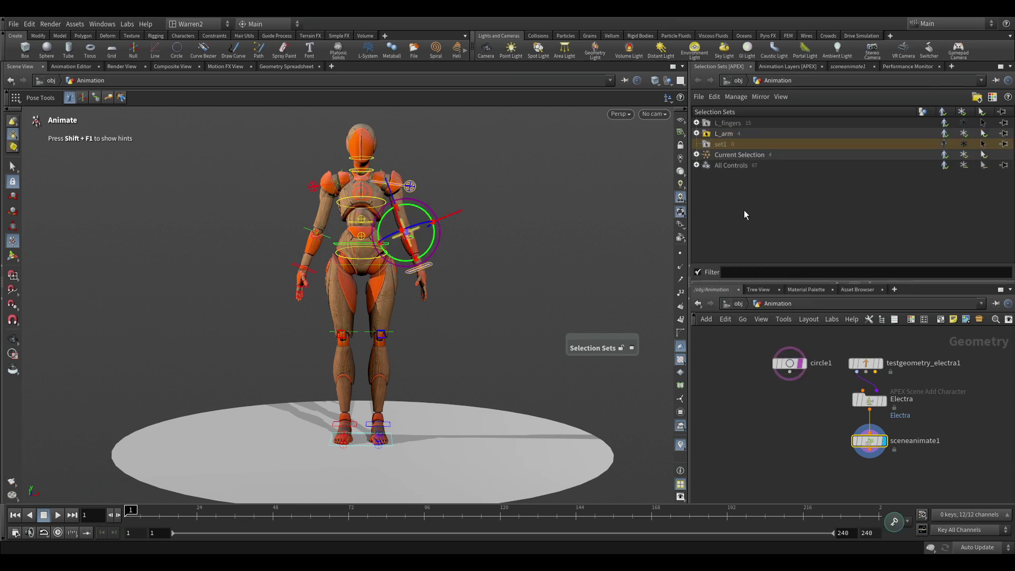
pyautogui.doubleClick(726, 143)
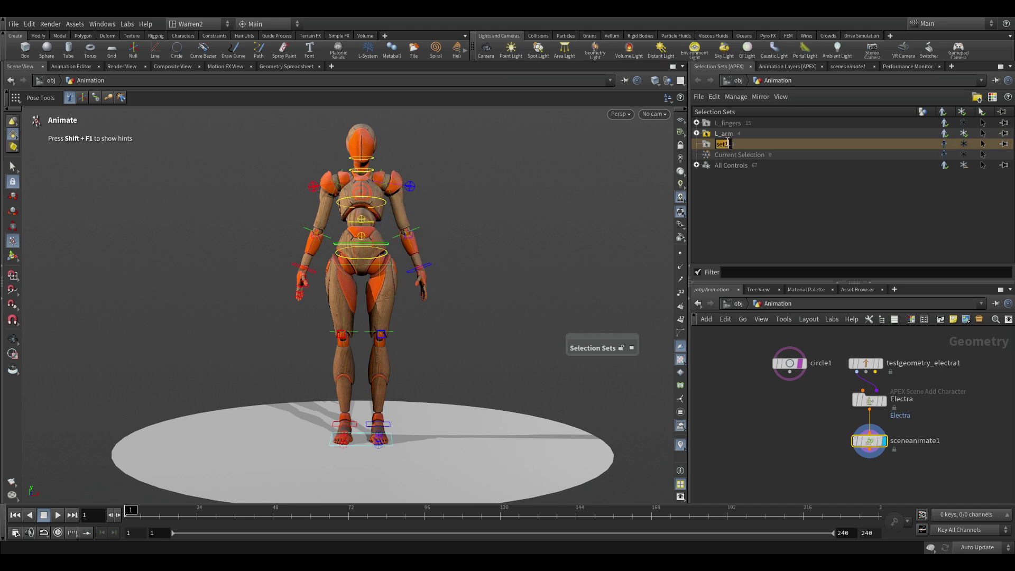
pyautogui.write('L_FullArm')
pyautogui.press('Return')
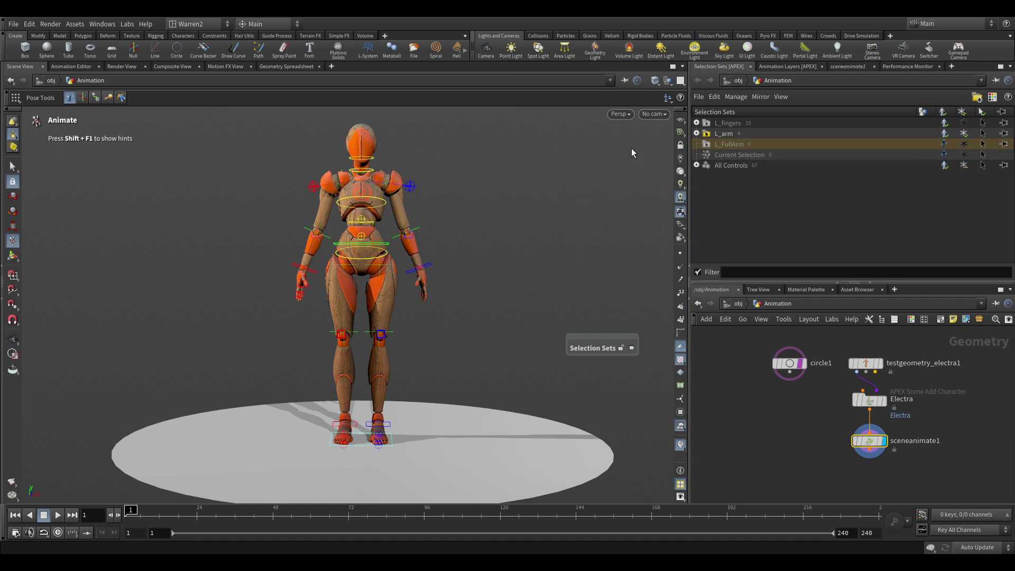
# Add the left upper-arm control to L_arm, bringing it to 6 controls
pyautogui.click(963, 134)
pyautogui.click(391, 189)
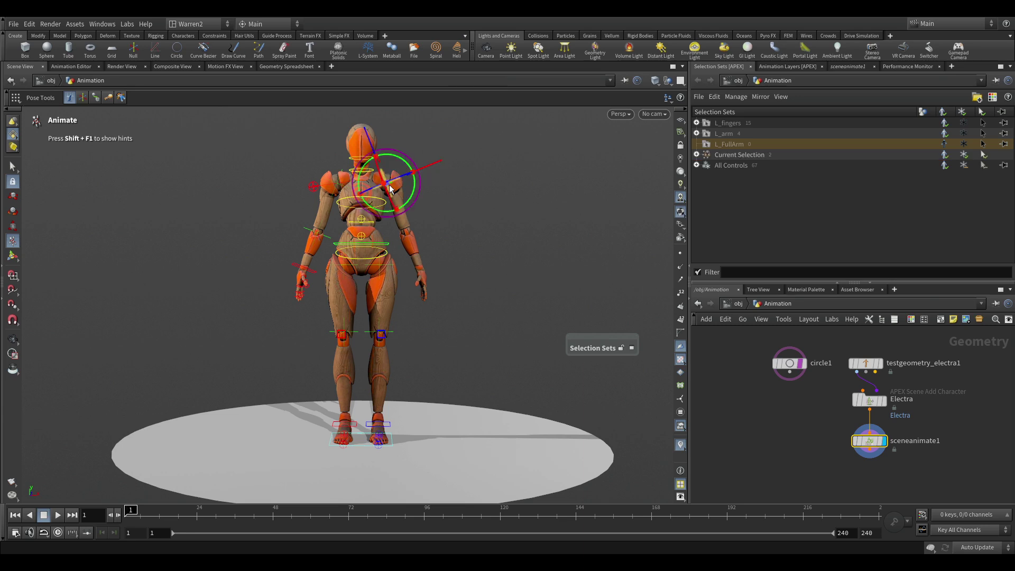
pyautogui.rightClick(727, 133)
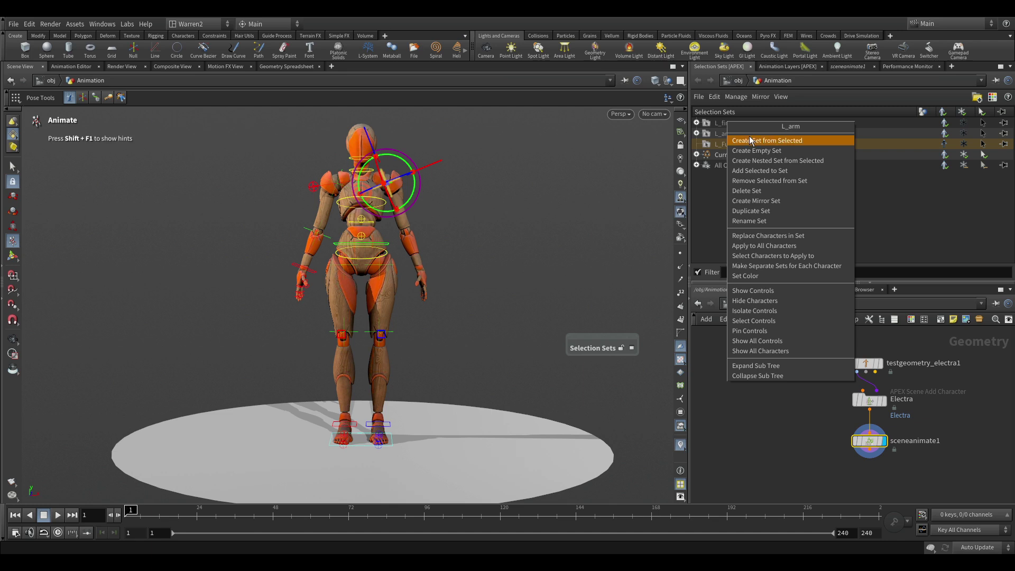
pyautogui.click(761, 173)
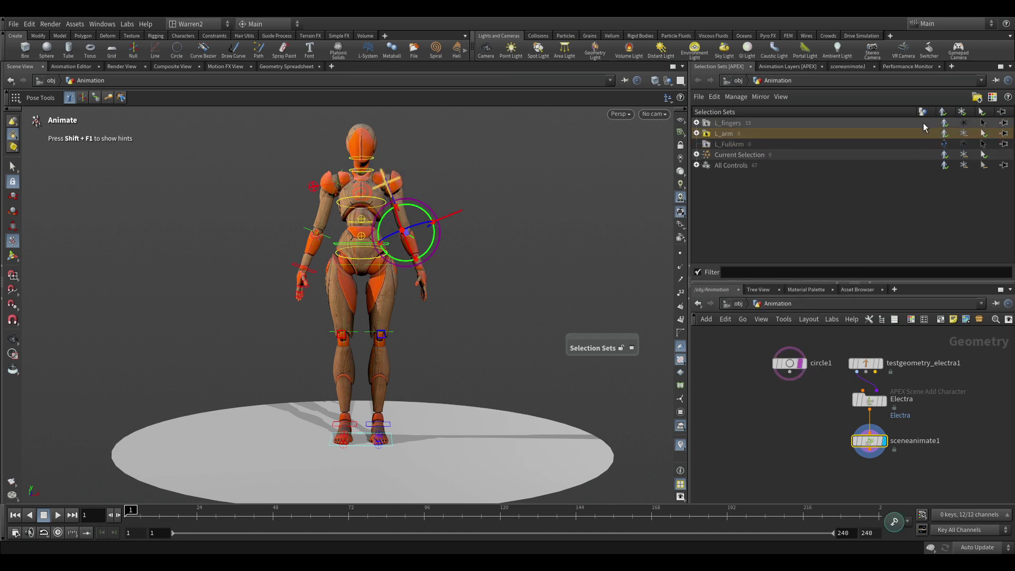
pyautogui.click(963, 136)
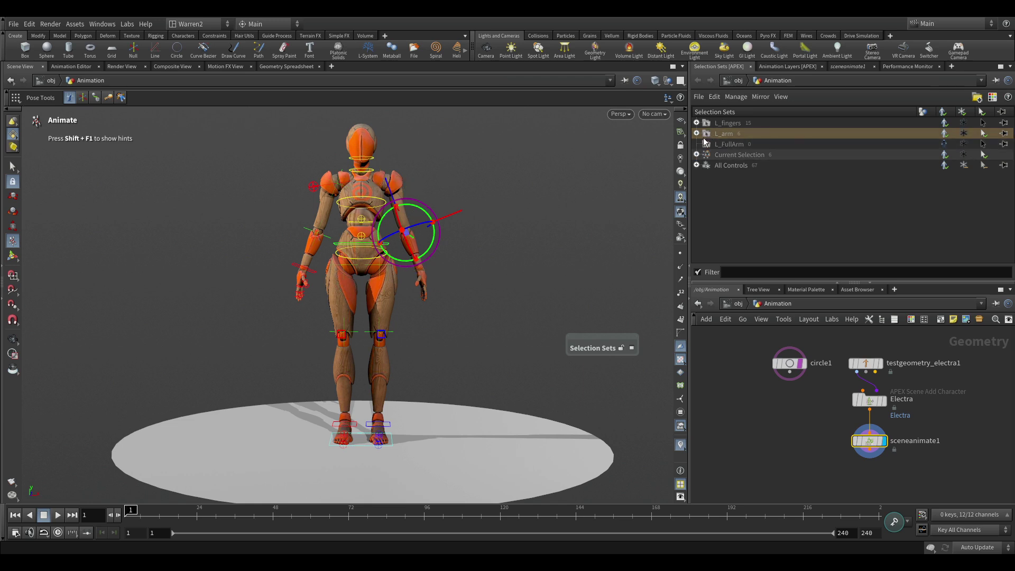
pyautogui.click(696, 133)
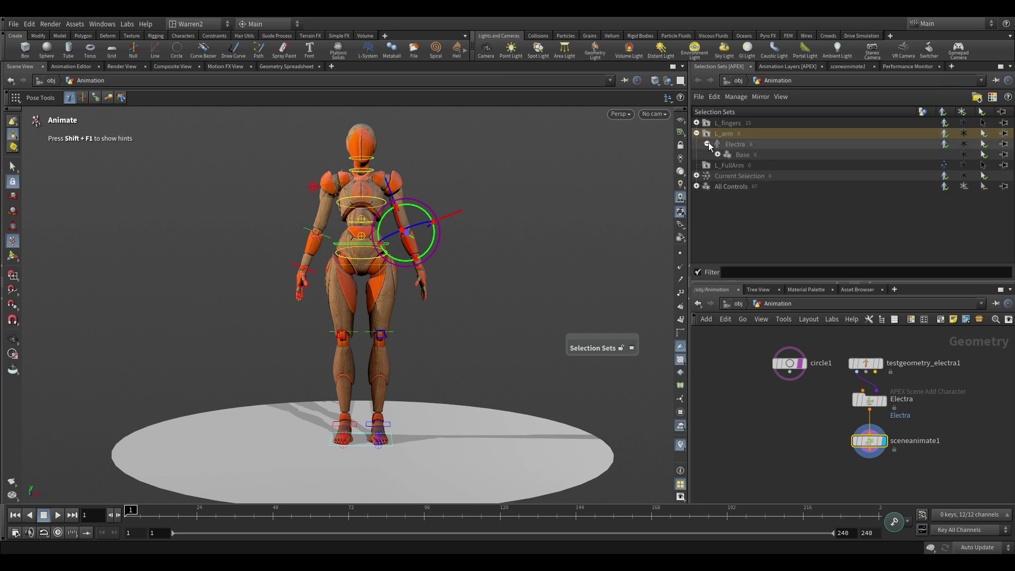
pyautogui.click(708, 144)
pyautogui.click(717, 154)
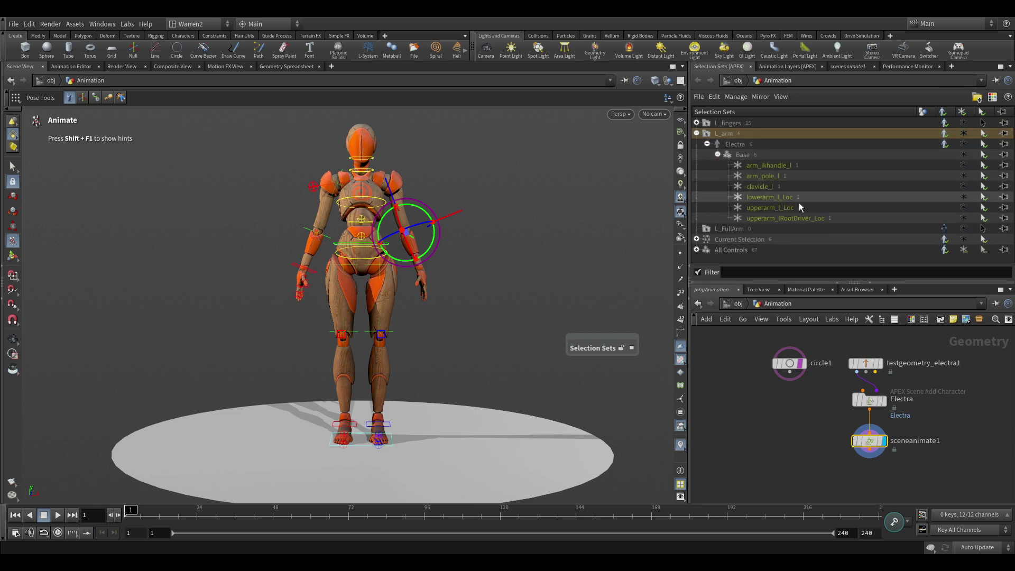
pyautogui.click(718, 154)
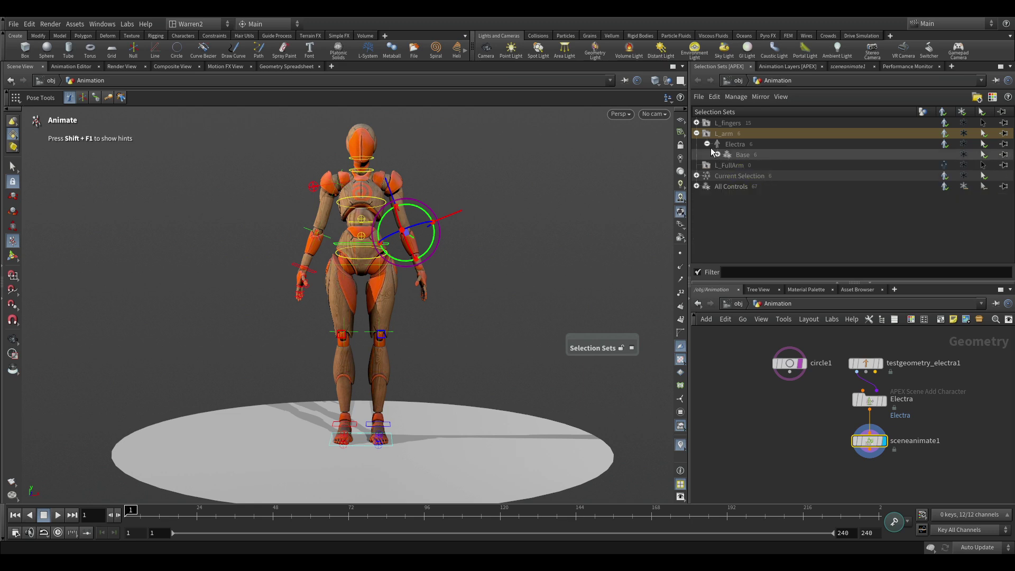
pyautogui.click(718, 155)
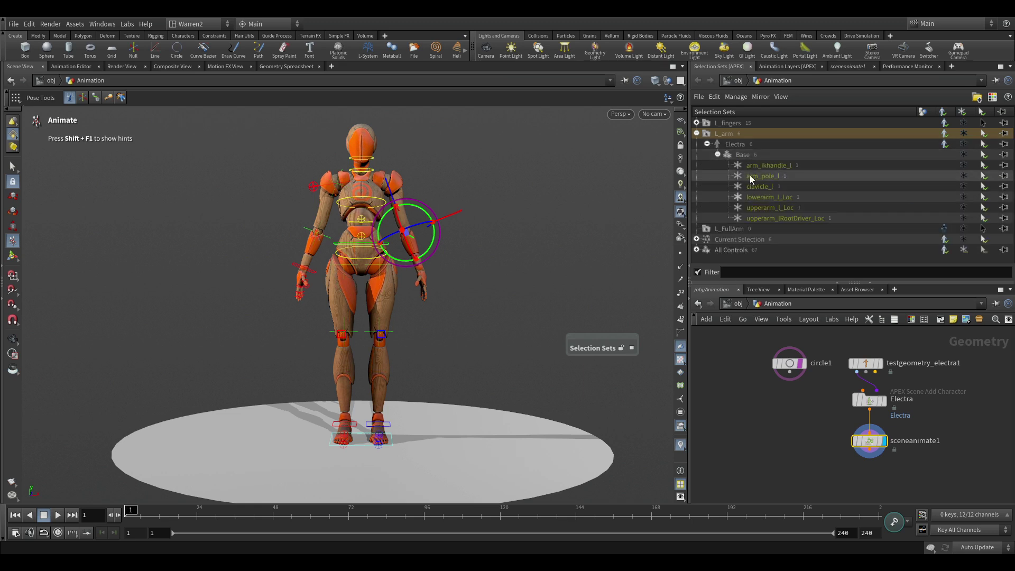
pyautogui.click(717, 154)
pyautogui.click(708, 144)
pyautogui.click(696, 133)
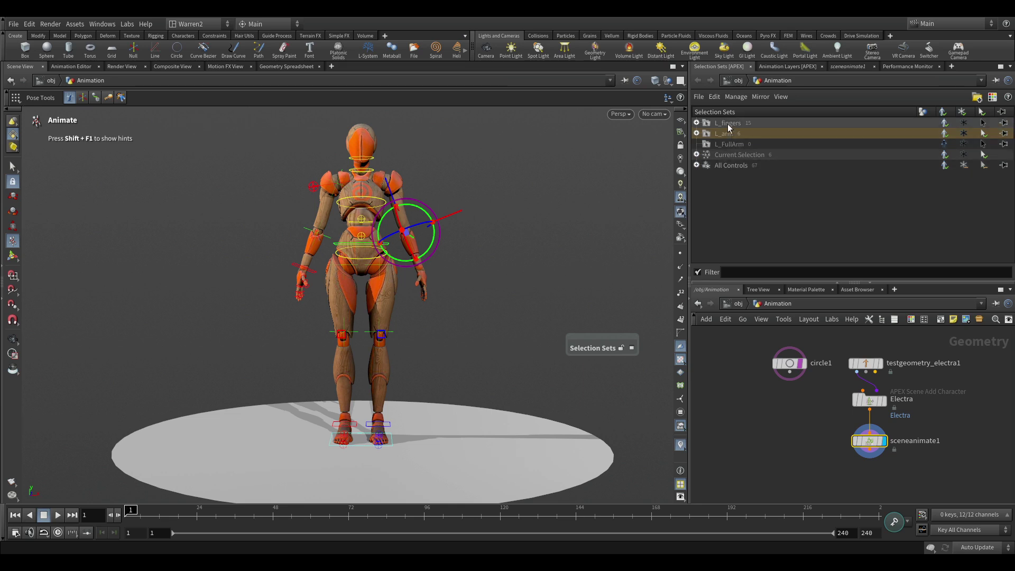
# Drag L_arm and L_fingers together onto L_FullArm to nest them inside it
pyautogui.click(763, 147)
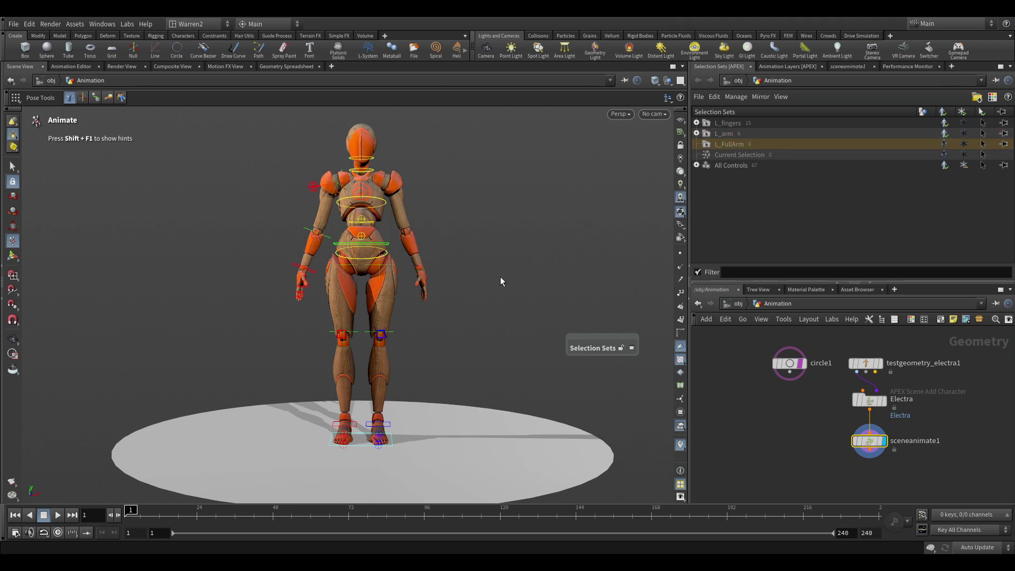
pyautogui.click(736, 136)
pyautogui.keyDown('shift'); pyautogui.click(739, 123); pyautogui.keyUp('shift')
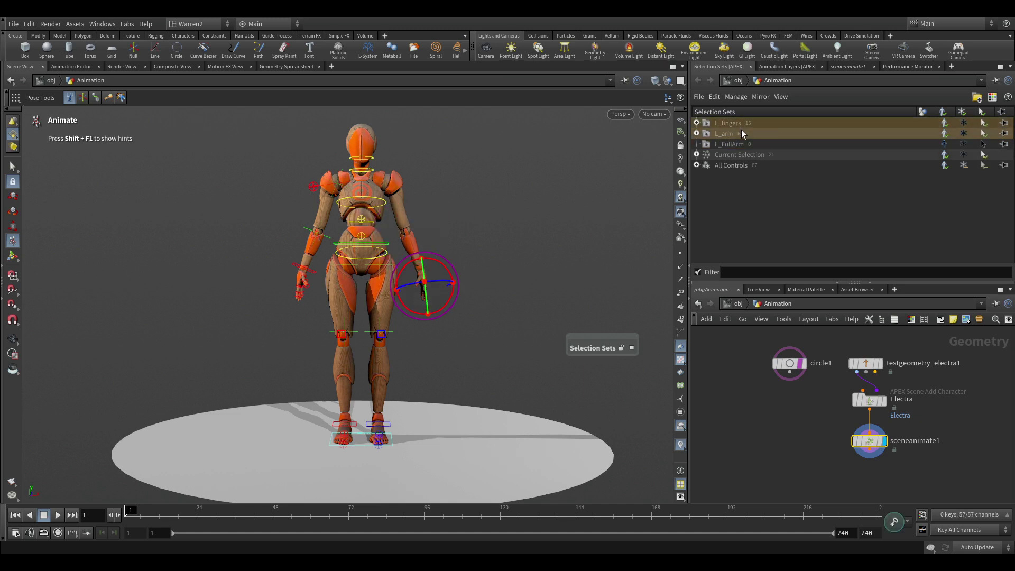
pyautogui.moveTo(751, 133); pyautogui.dragTo(750, 144)
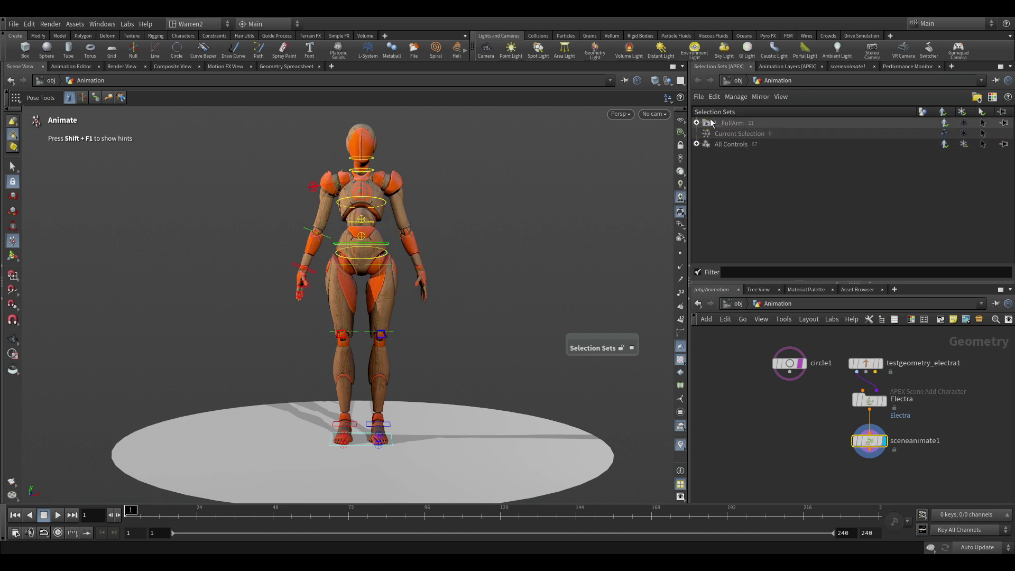
# Expand L_FullArm, toggle its child sets' control visibility to check all 21 controls, then collapse it
pyautogui.click(697, 123)
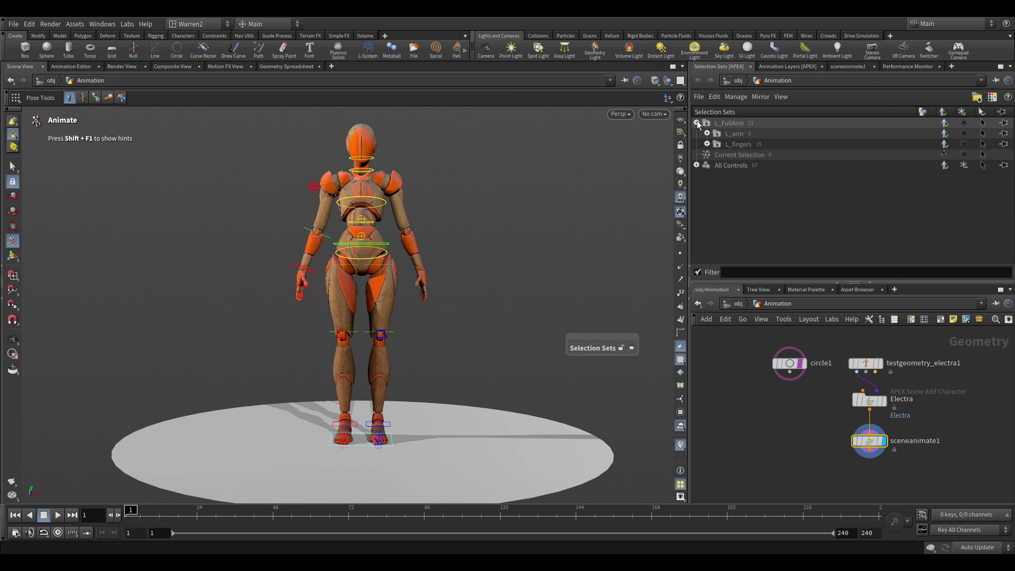
pyautogui.click(738, 122)
pyautogui.click(964, 122)
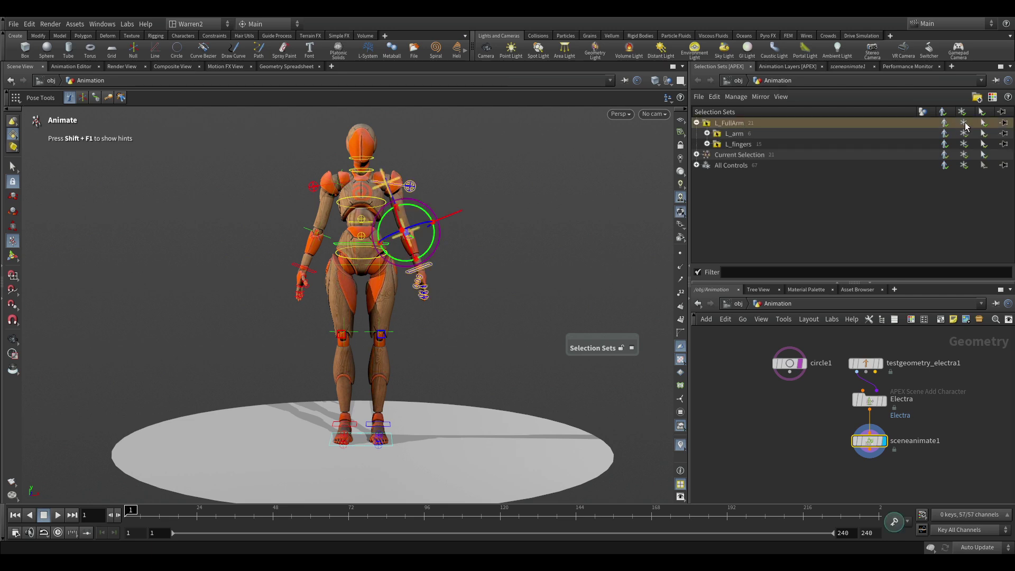
pyautogui.click(964, 133)
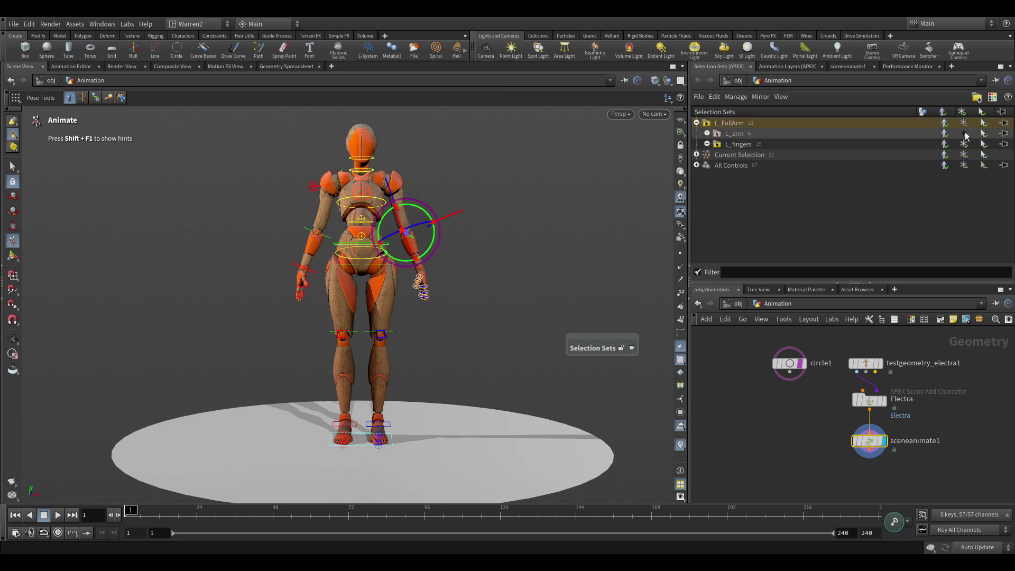
pyautogui.click(965, 134)
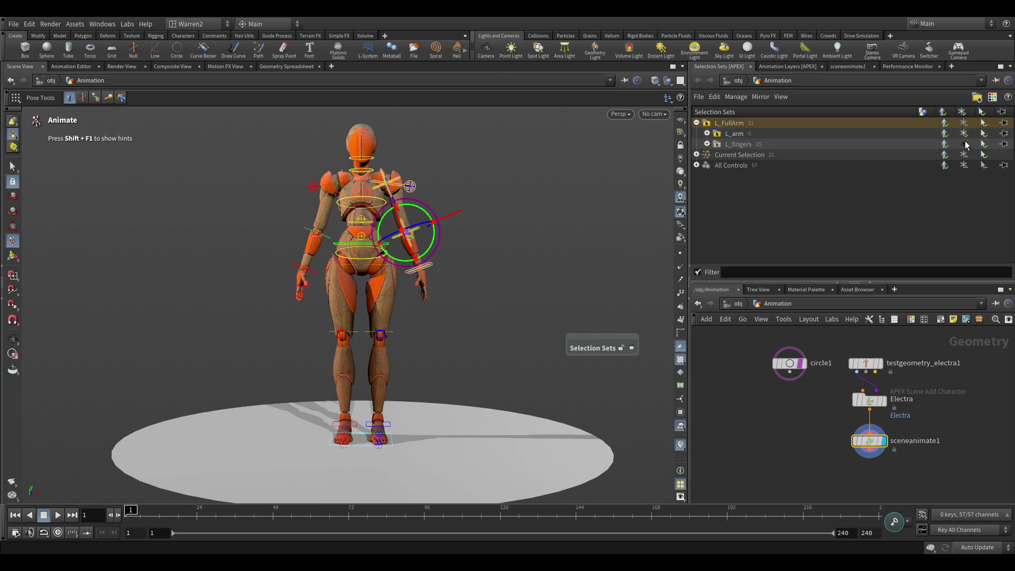
pyautogui.click(964, 144)
pyautogui.click(696, 123)
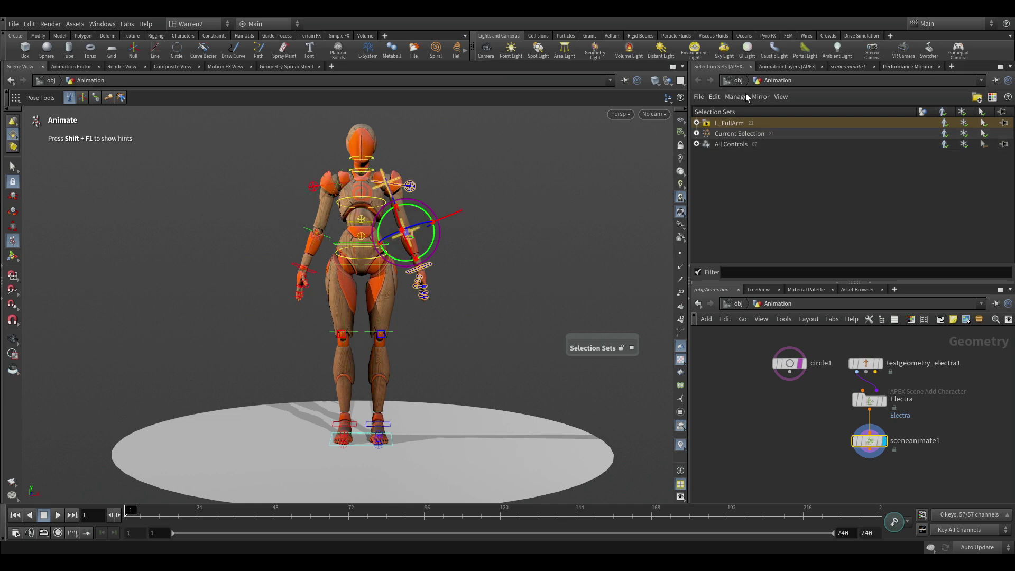
# Append * to the Left and Right mirror remap patterns, making them *_l* and *_r*
pyautogui.click(762, 97)
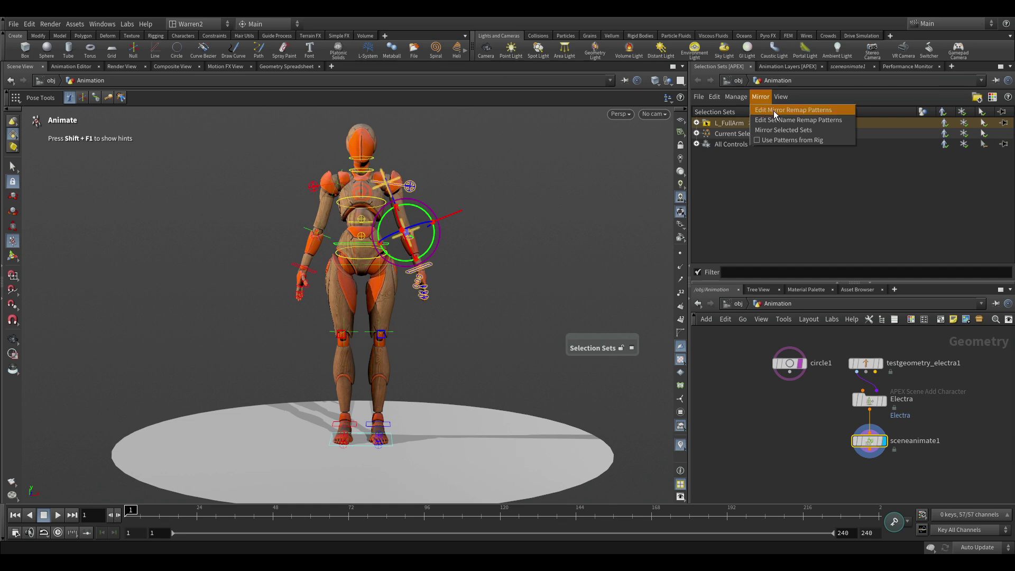
pyautogui.click(785, 109)
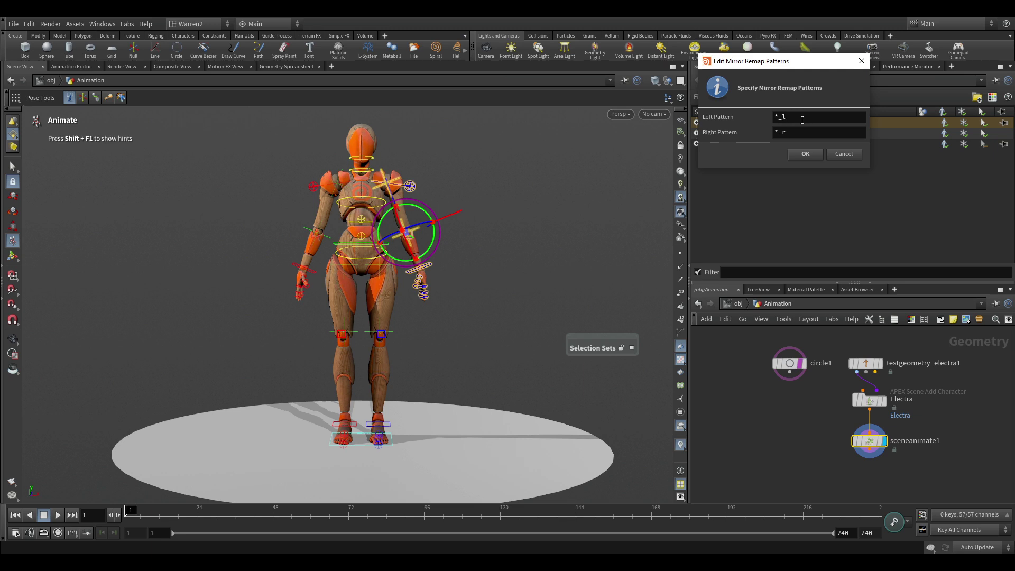
pyautogui.click(798, 120)
pyautogui.write('*')
pyautogui.click(804, 138)
pyautogui.write('*')
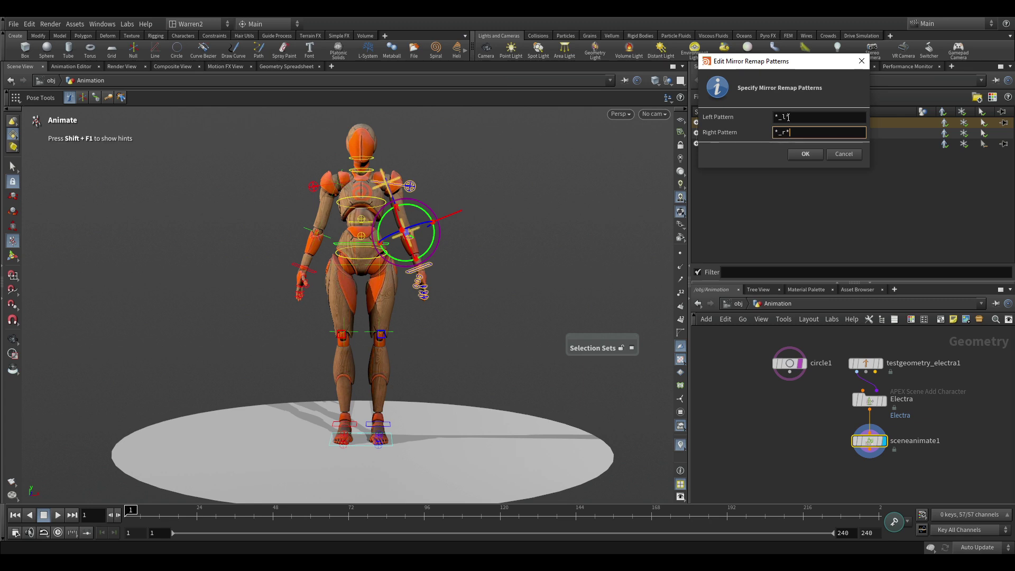
pyautogui.click(806, 156)
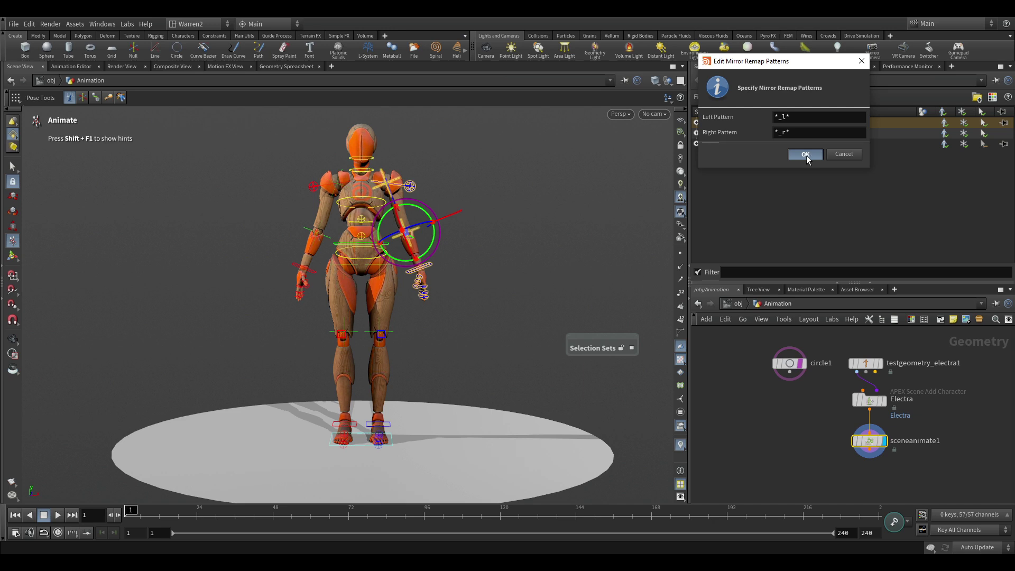
pyautogui.click(806, 156)
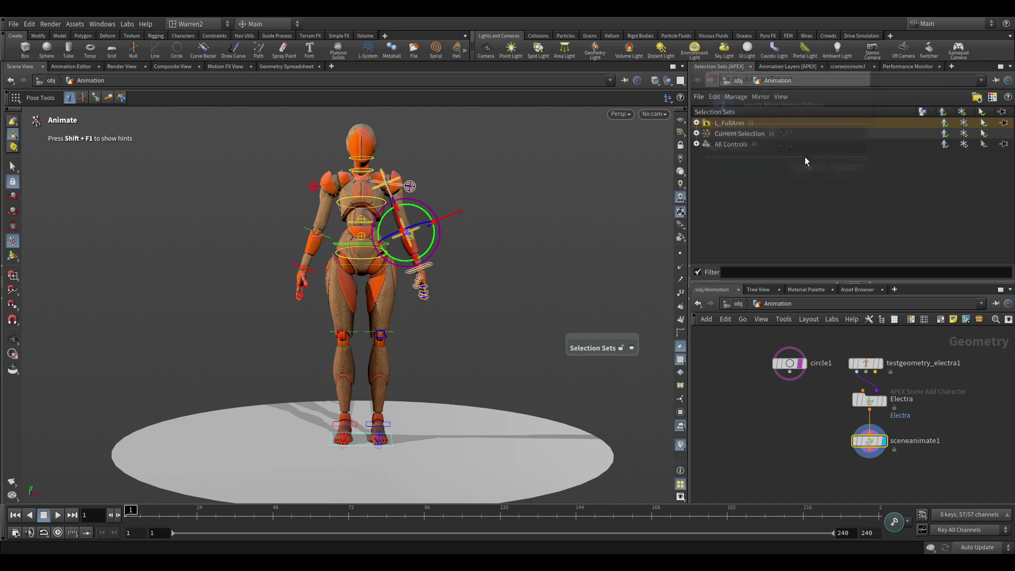
pyautogui.click(758, 97)
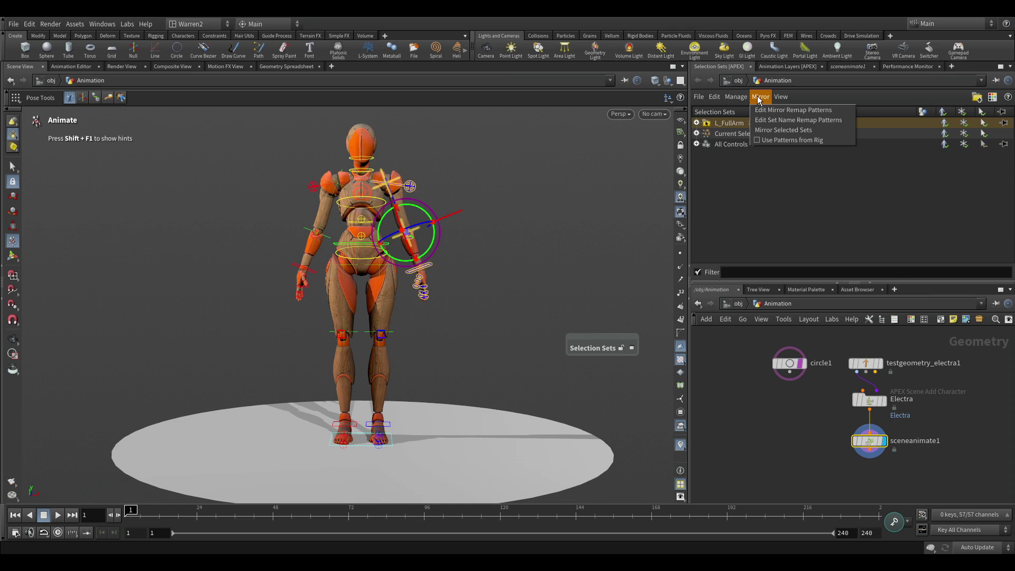
# Append * to the Right Set Pattern so it reads R_*, pairing with L_*, and confirm
pyautogui.click(770, 123)
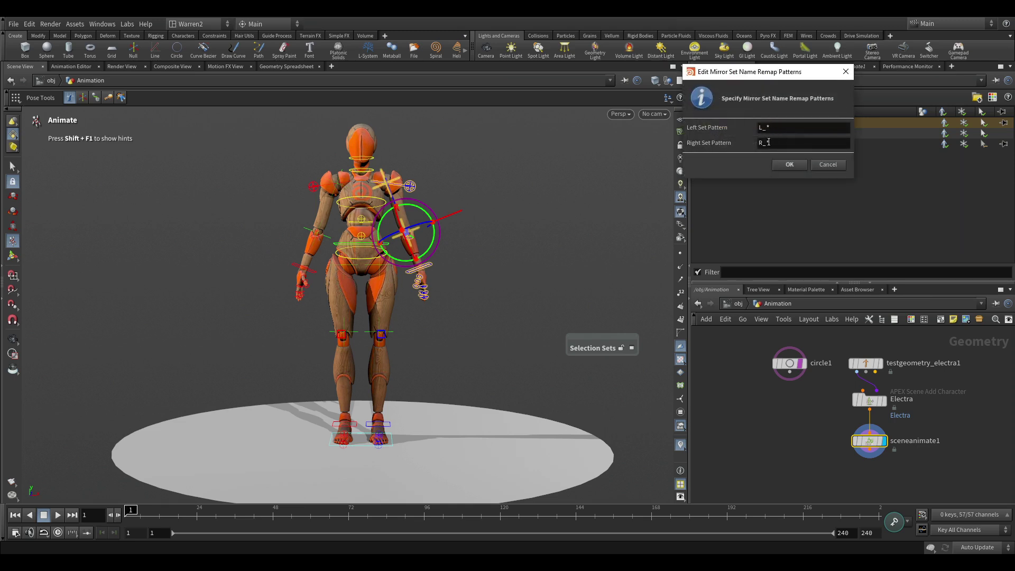
pyautogui.write('*')
pyautogui.moveTo(788, 72); pyautogui.dragTo(868, 156)
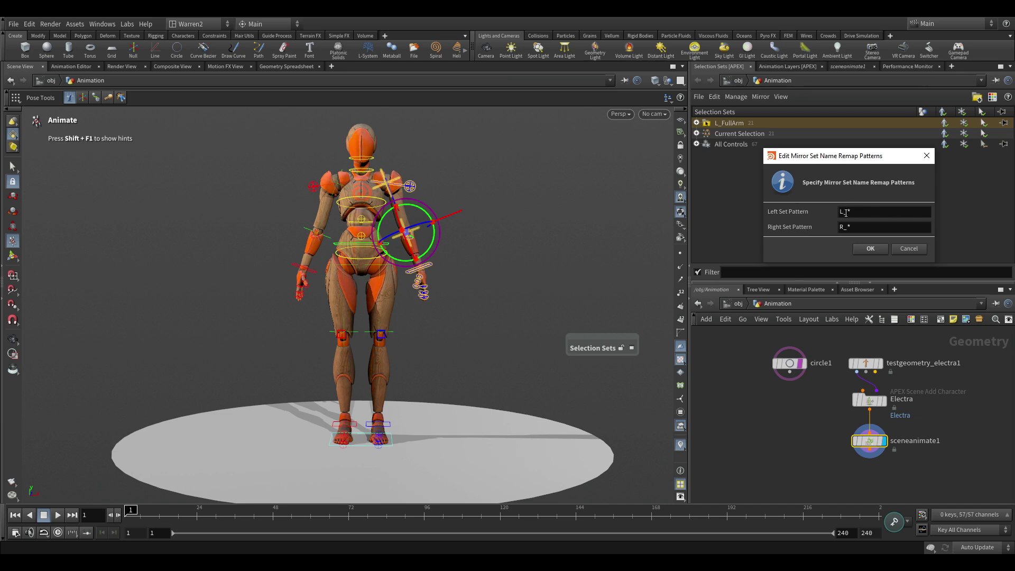
pyautogui.click(871, 248)
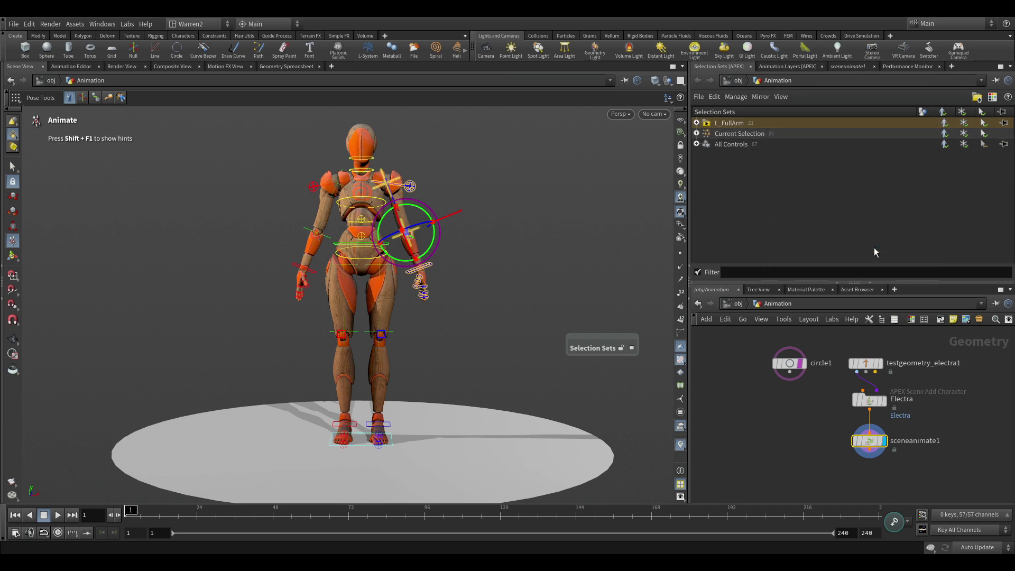
# Mirror L_FullArm into a new R_FullArm set and try its viewport visibility toggle
pyautogui.click(761, 96)
pyautogui.click(769, 126)
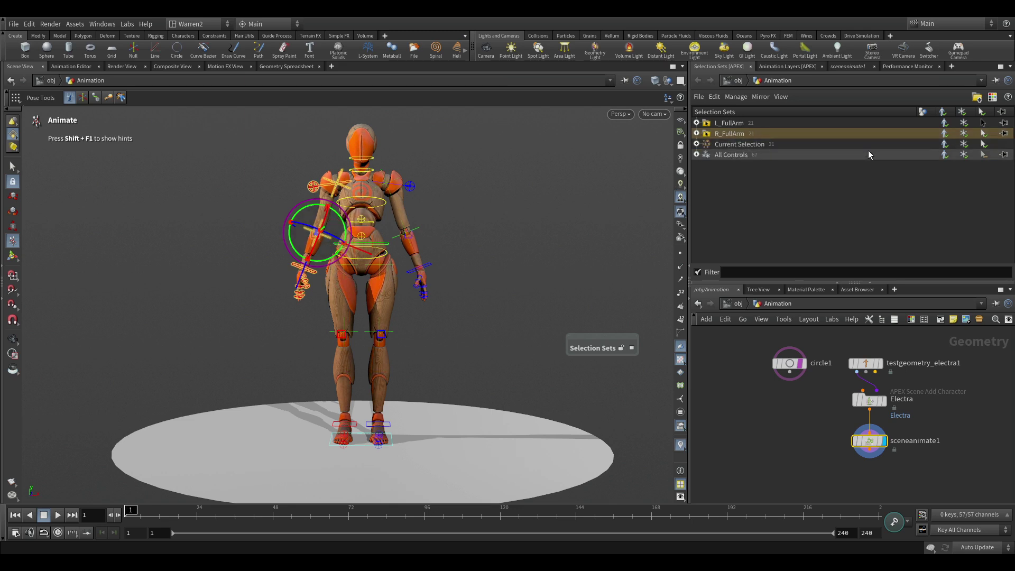
pyautogui.click(963, 134)
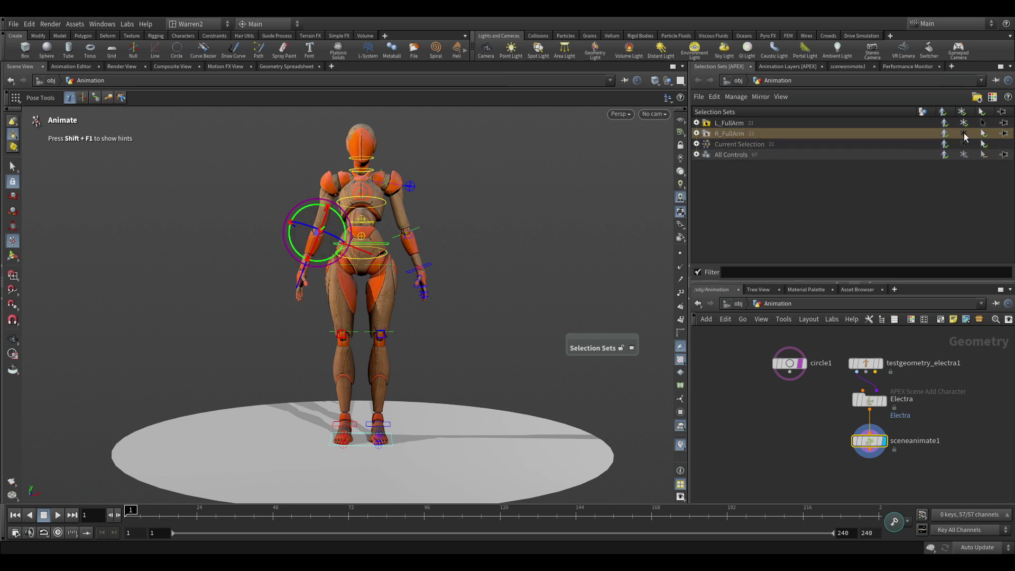
pyautogui.click(963, 133)
# Check R_FullArm's R_arm and R_fingers children, then hide both R_FullArm and L_FullArm controls
pyautogui.click(696, 133)
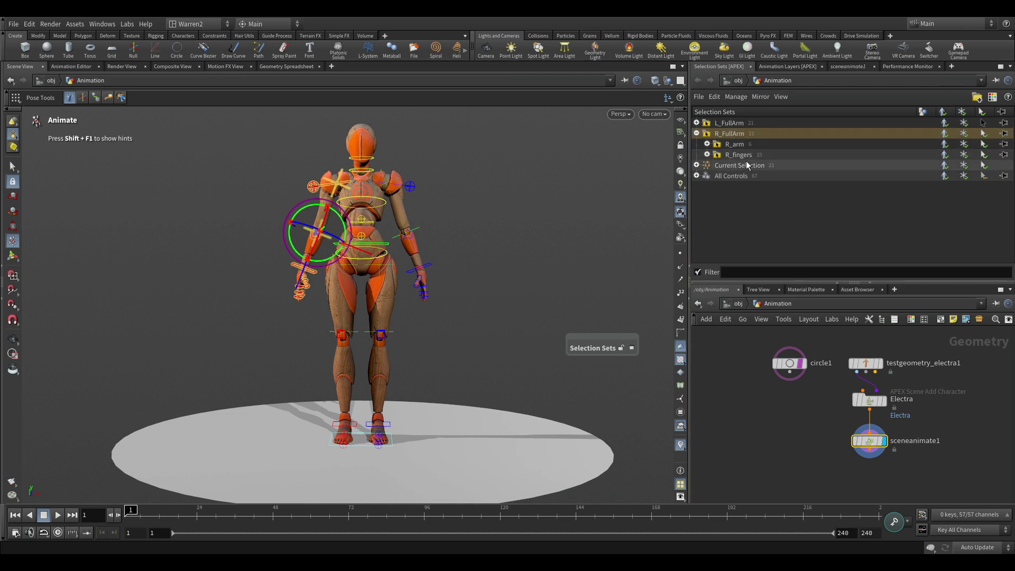
pyautogui.click(697, 133)
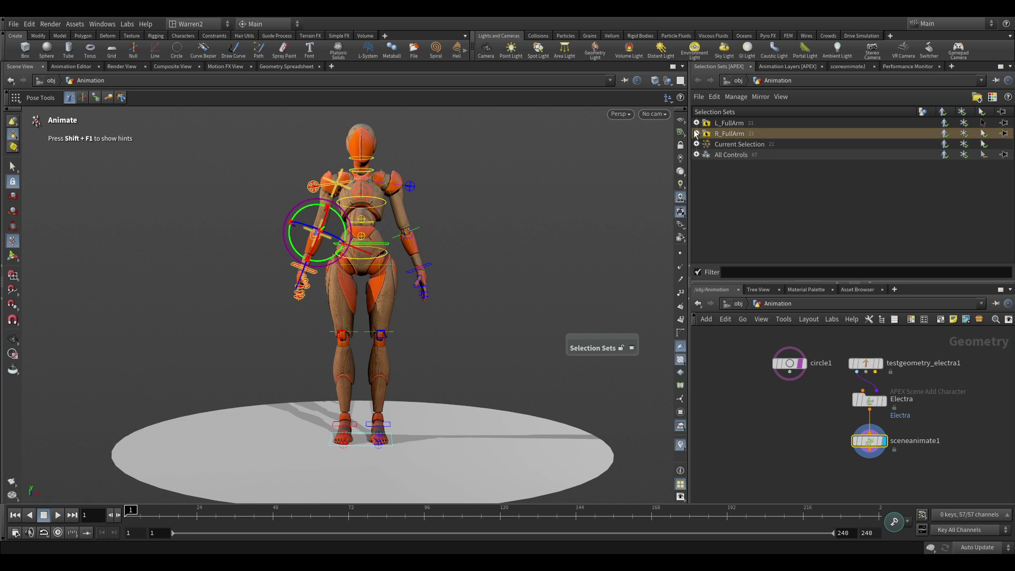
pyautogui.click(964, 133)
pyautogui.click(965, 122)
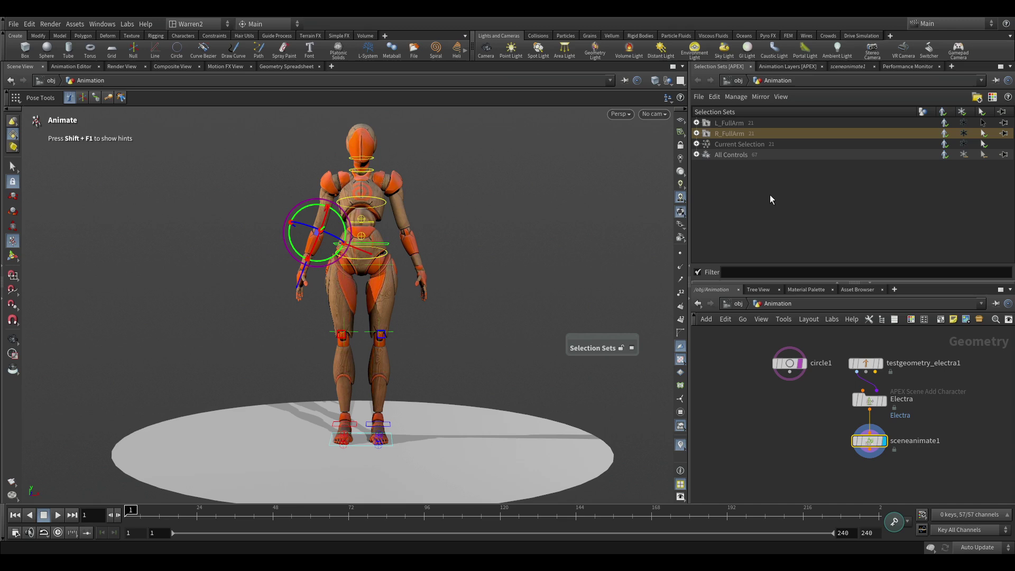
# Create a new empty selection set named Electra
pyautogui.click(698, 97)
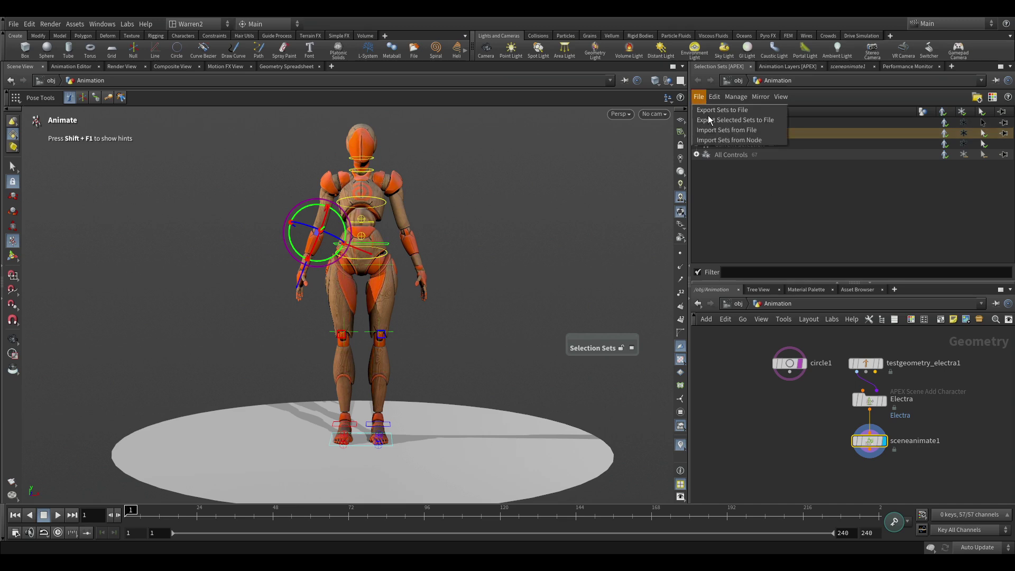
pyautogui.click(728, 231)
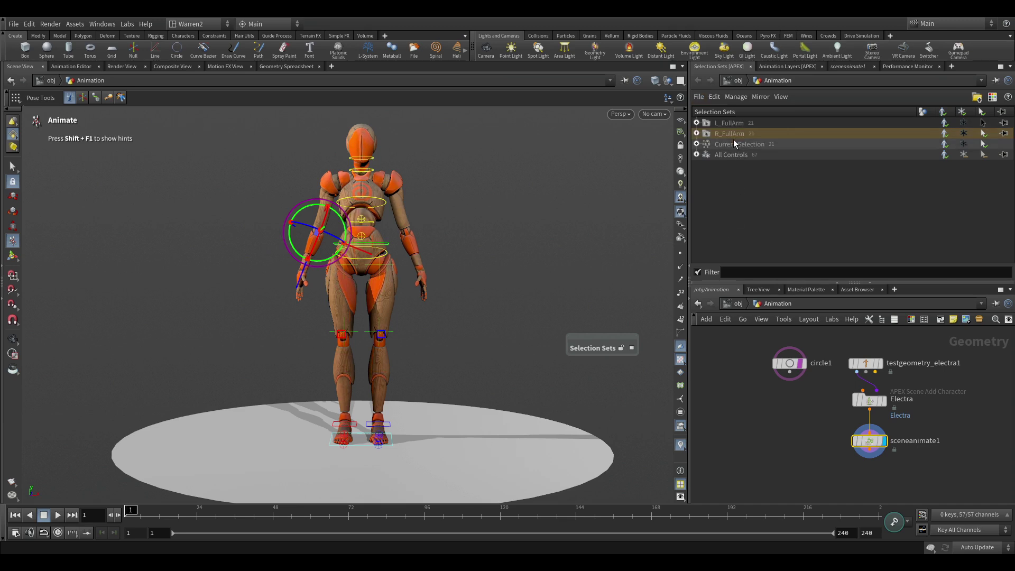
pyautogui.rightClick(731, 189)
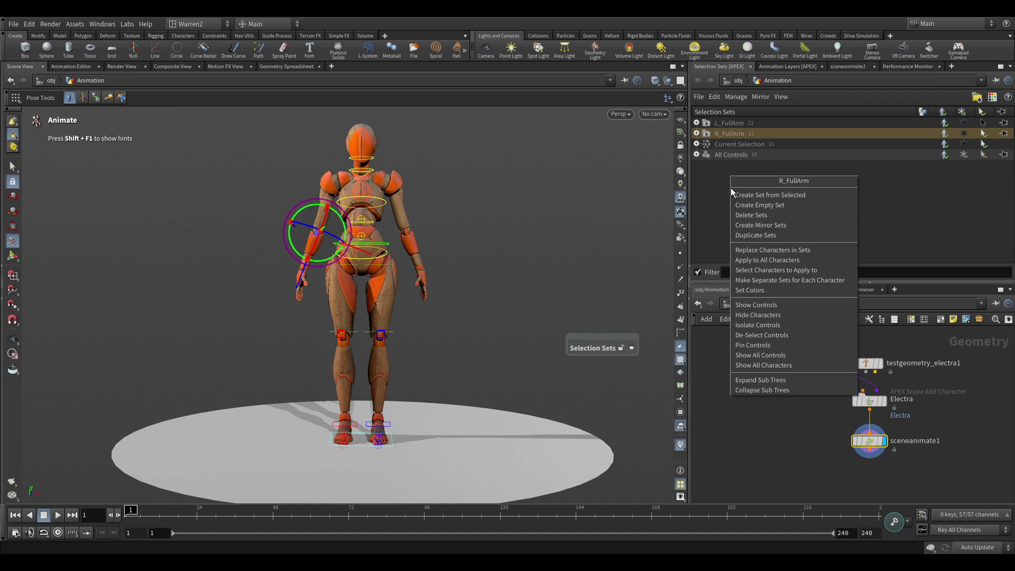
pyautogui.click(760, 205)
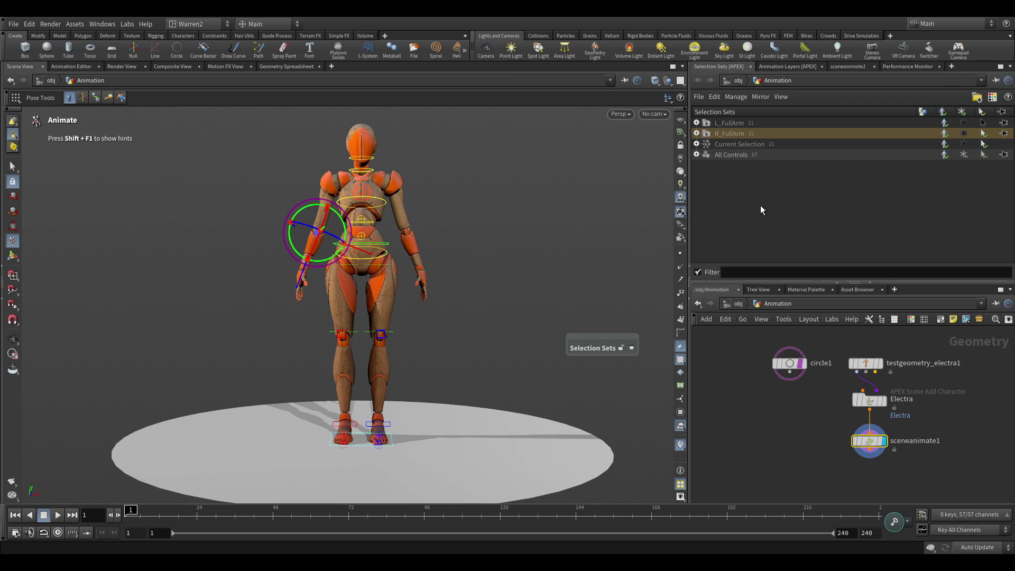
# Nest R_FullArm and L_FullArm inside Electra and expand it to show both
pyautogui.click(738, 133)
pyautogui.keyDown('shift'); pyautogui.click(740, 124); pyautogui.keyUp('shift')
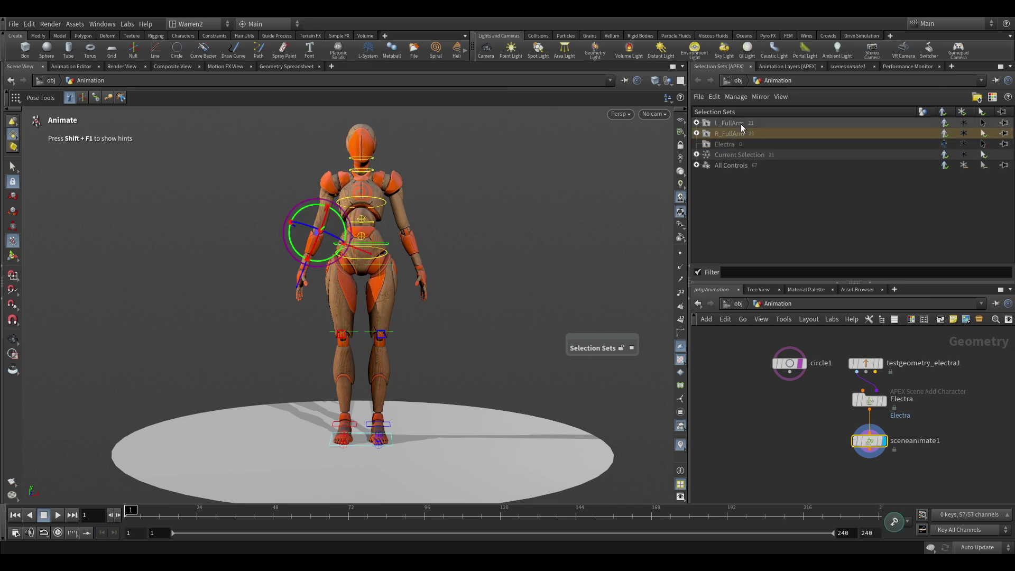
pyautogui.moveTo(741, 135); pyautogui.dragTo(742, 140)
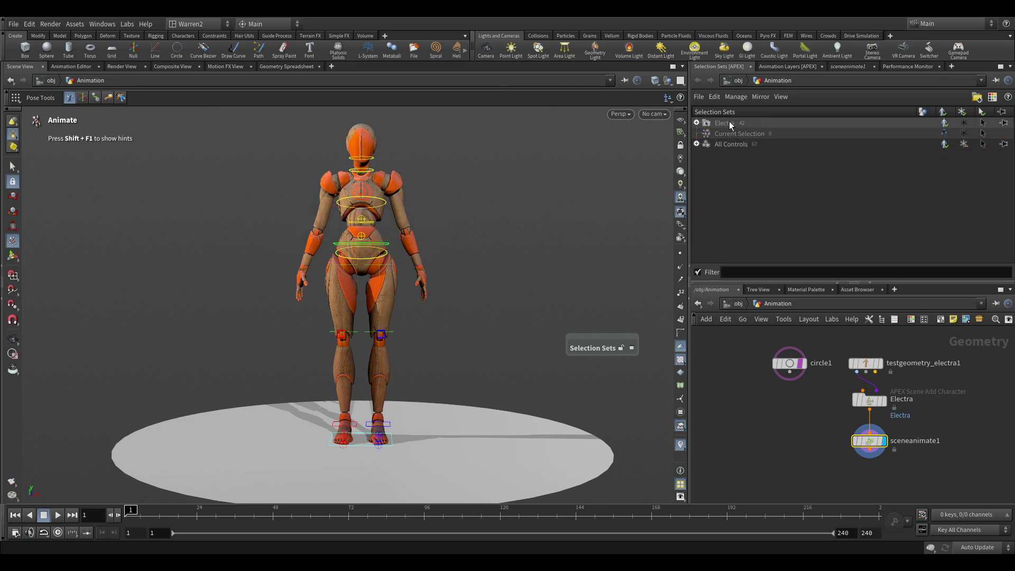
pyautogui.click(695, 123)
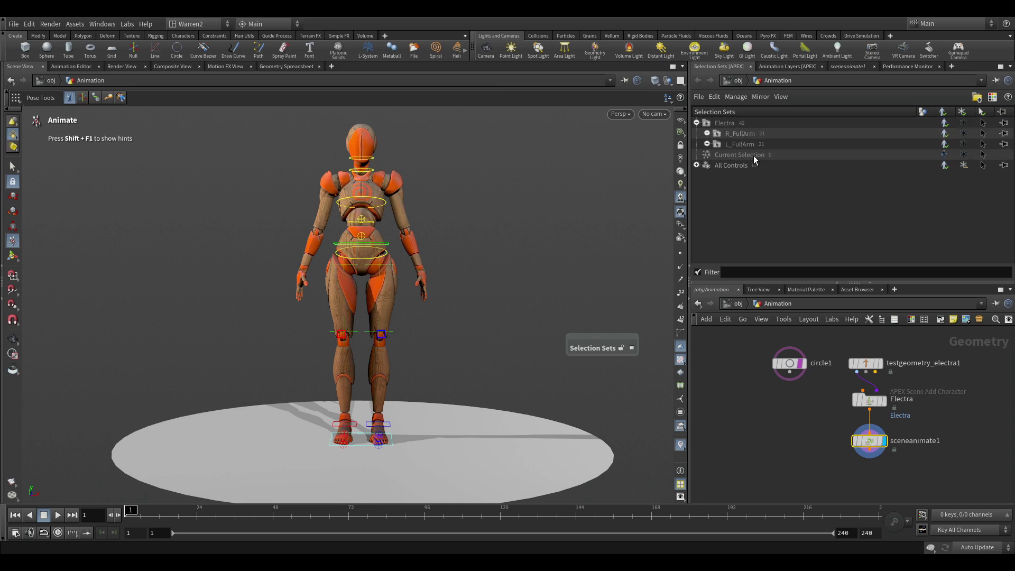
# With Electra selected, import the selection sets from Electra_v7.sets
pyautogui.click(731, 121)
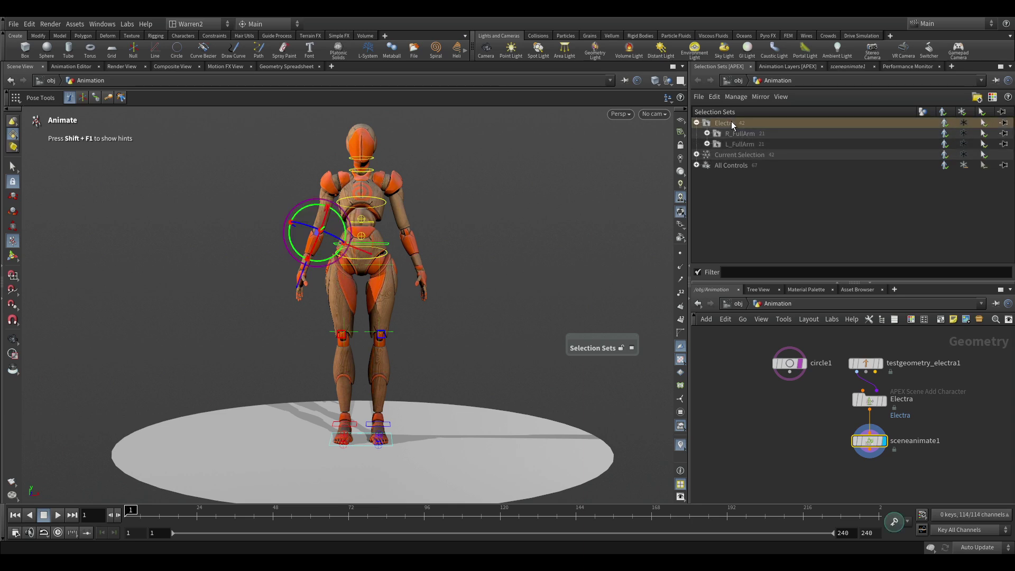
pyautogui.click(699, 97)
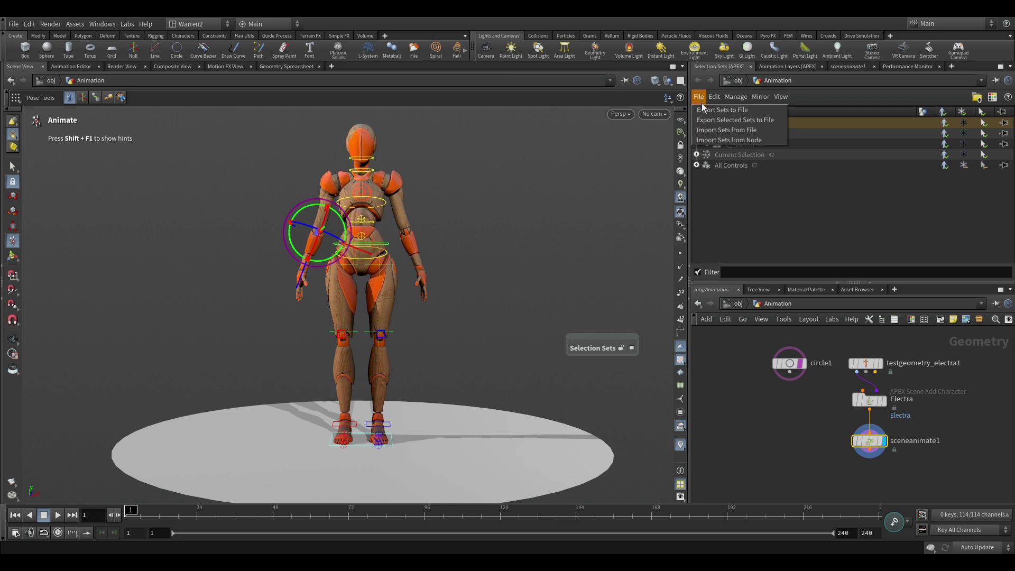
pyautogui.click(734, 128)
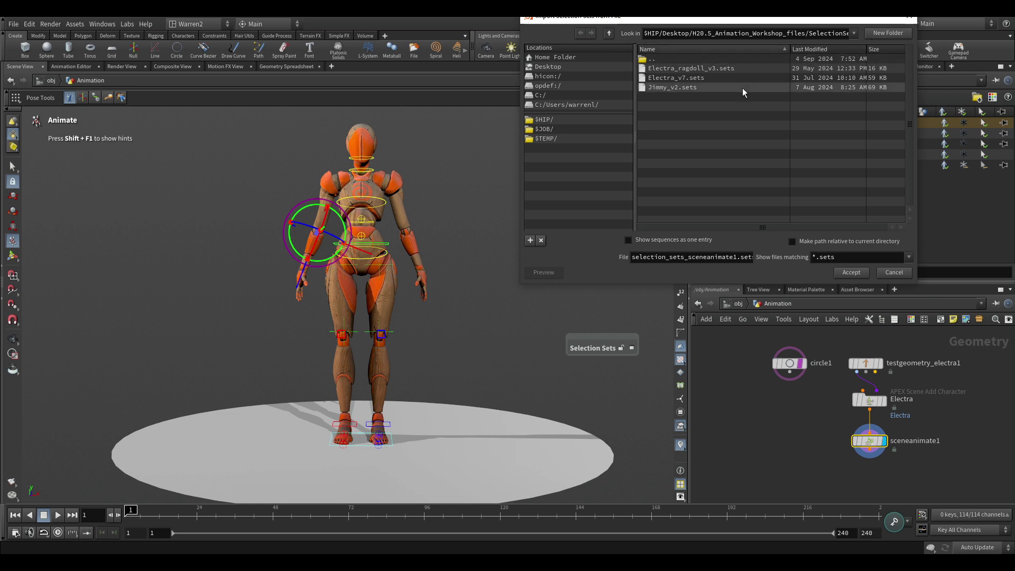
pyautogui.click(689, 80)
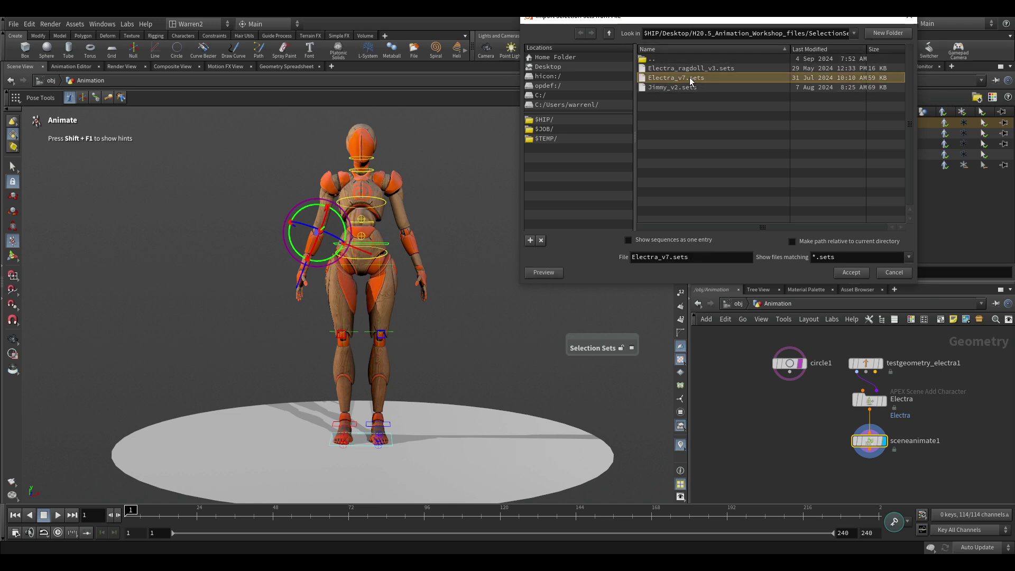
pyautogui.click(855, 271)
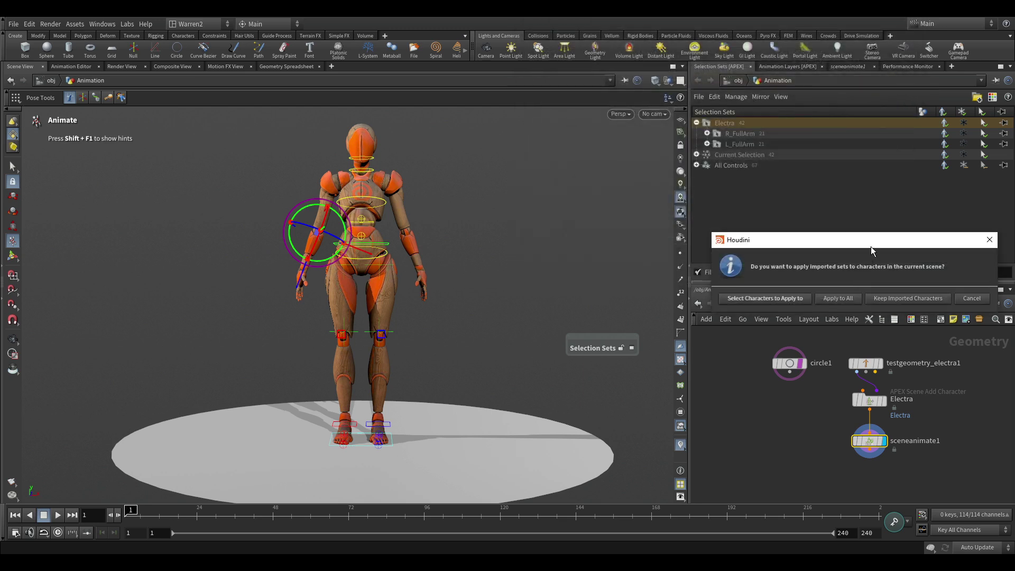
# Apply the imported sets to the Electra.char character, creating Electra2
pyautogui.click(775, 300)
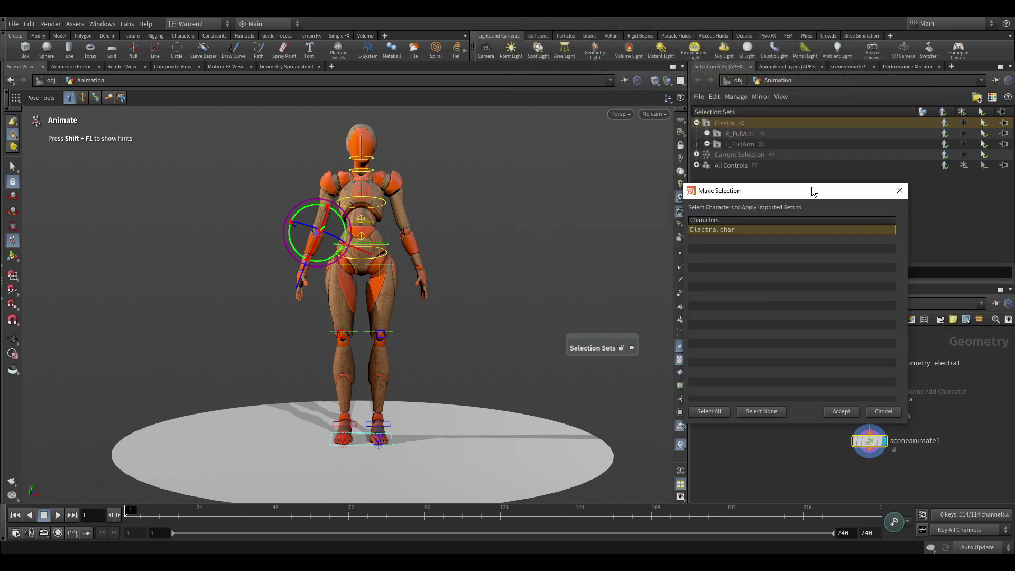
pyautogui.moveTo(807, 190); pyautogui.dragTo(583, 146)
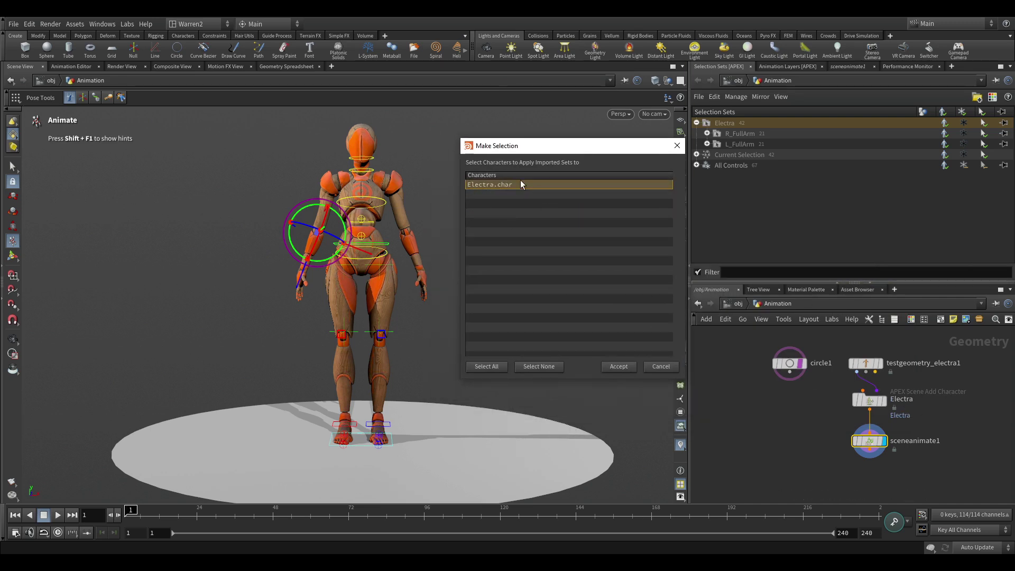
pyautogui.click(620, 366)
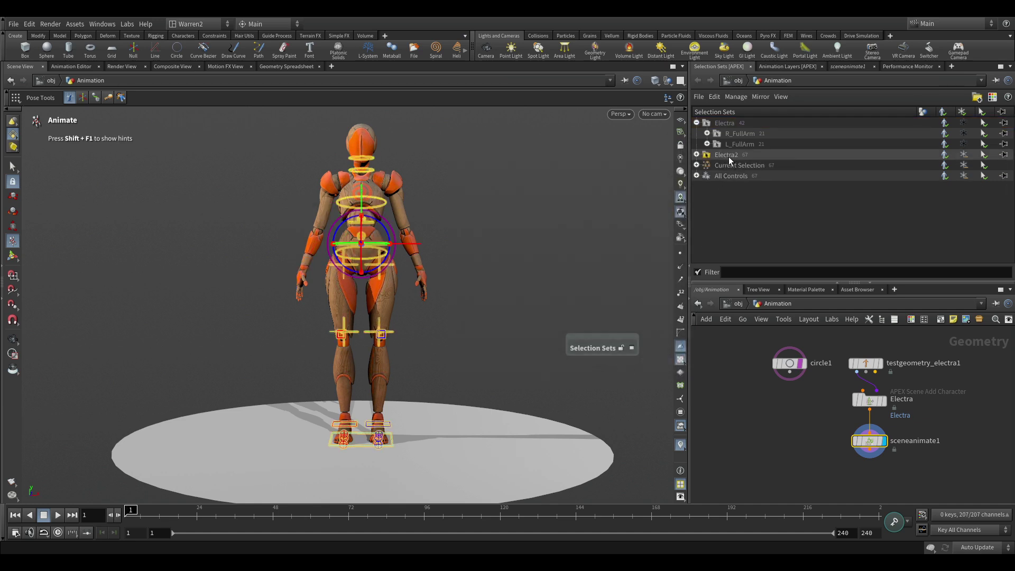
# Delete the original Electra selection set
pyautogui.click(726, 125)
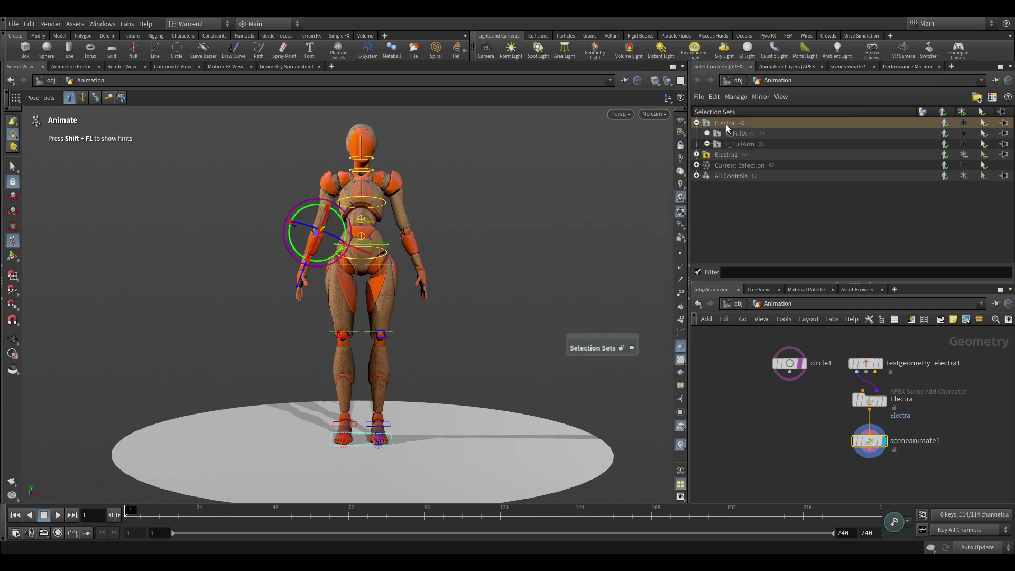
pyautogui.rightClick(725, 125)
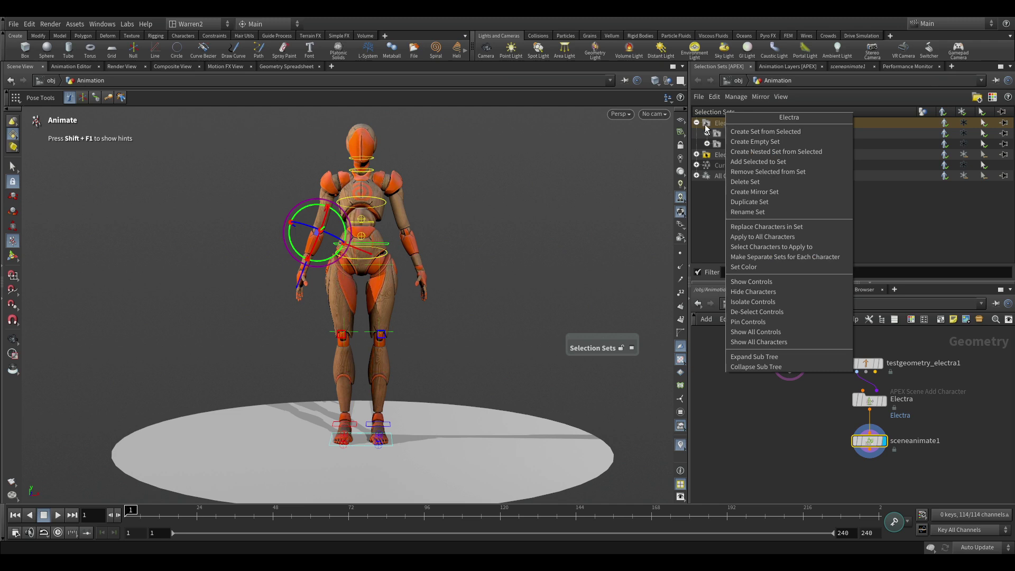
pyautogui.click(769, 182)
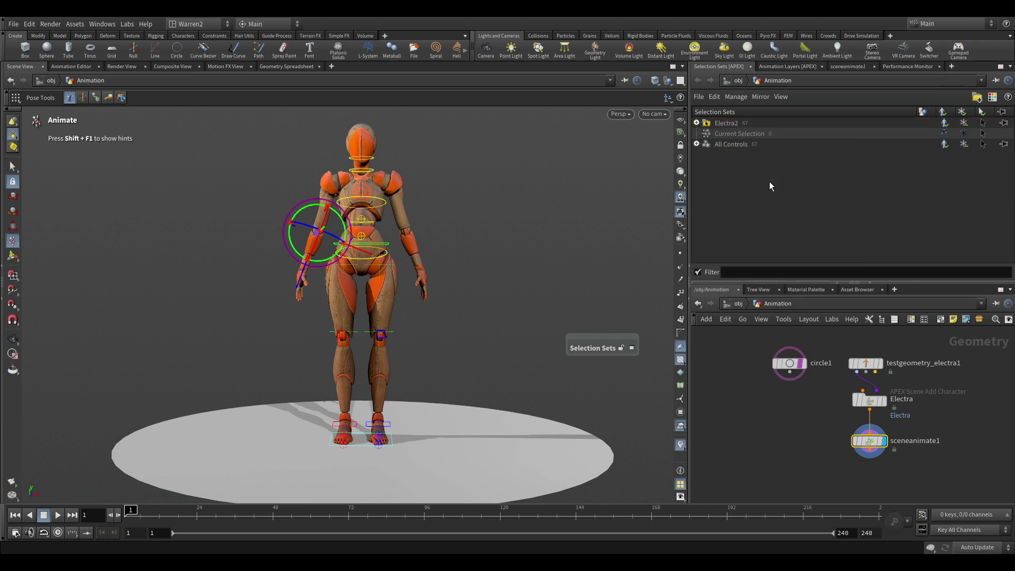
# Rename Electra2 to Electra and briefly expand it to review its six child sets
pyautogui.click(735, 122)
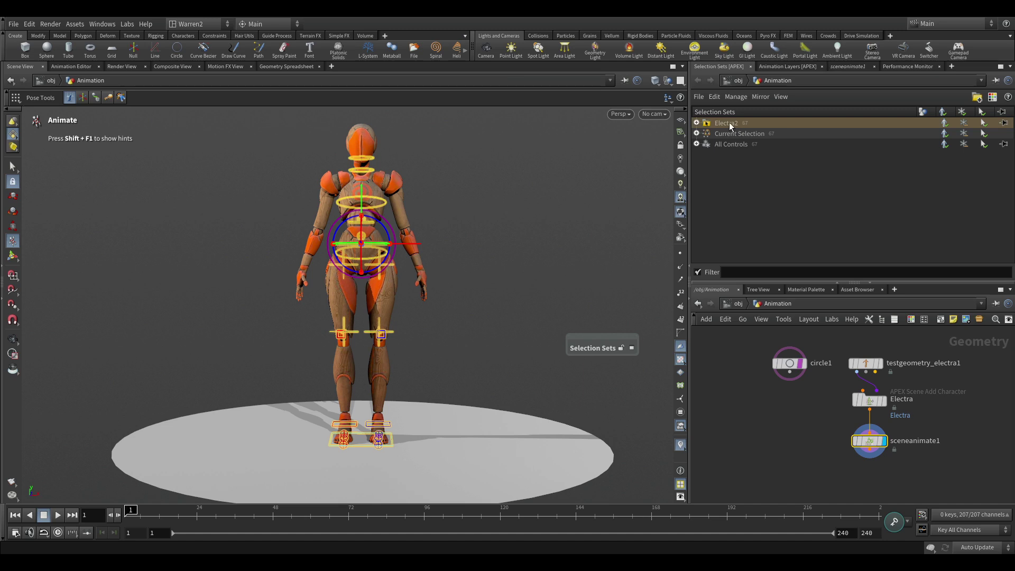
pyautogui.doubleClick(730, 125)
pyautogui.press('BackSpace')
pyautogui.press('Return')
pyautogui.click(725, 151)
pyautogui.click(697, 123)
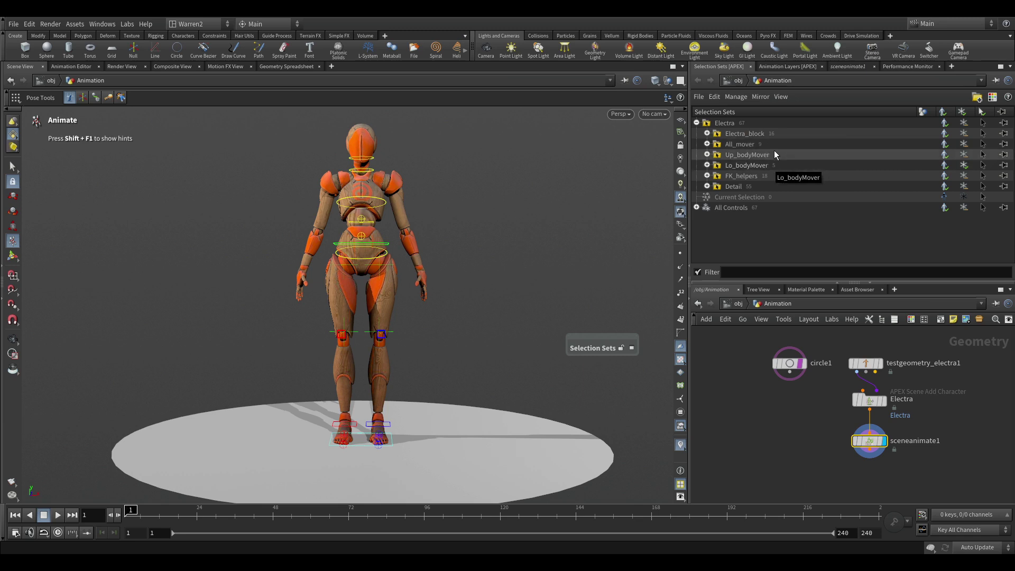
pyautogui.click(697, 123)
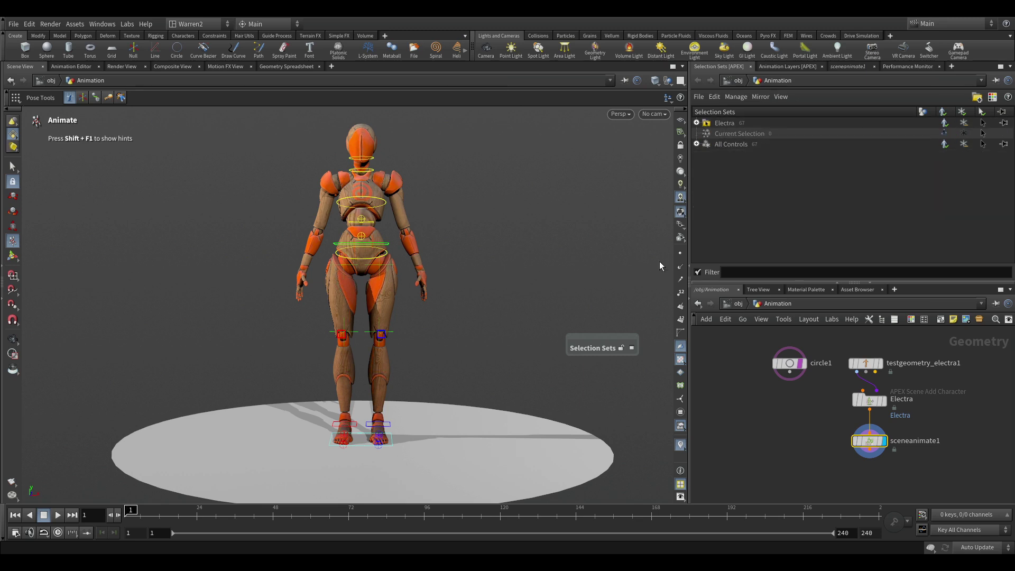